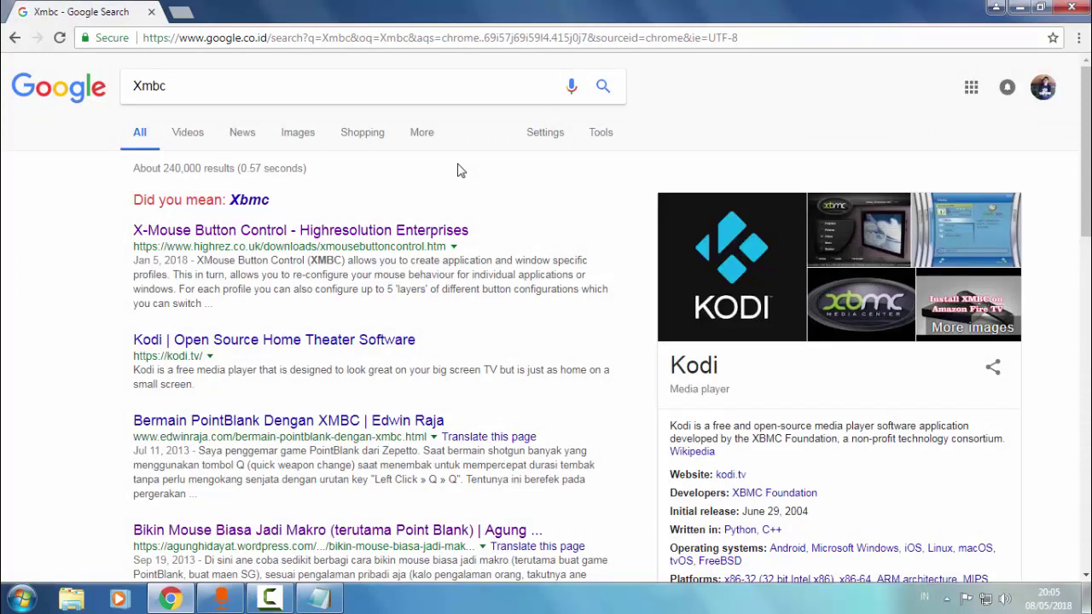
Open the X-Mouse Button Control page by Highresolution Enterprises from the search results and close the stray new tab.
left_click(277, 231)
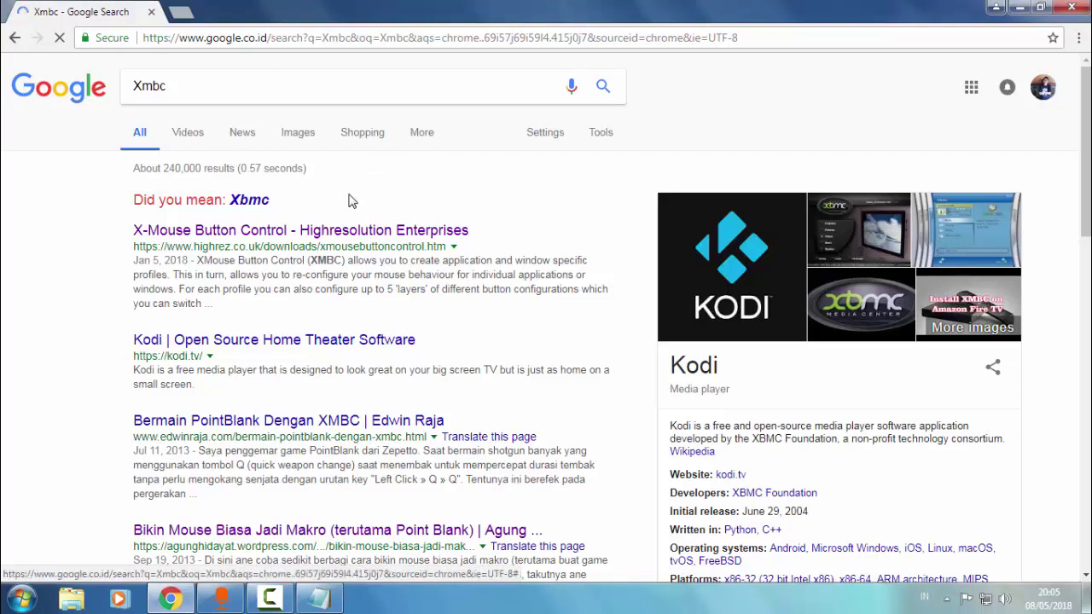
left_click(290, 229)
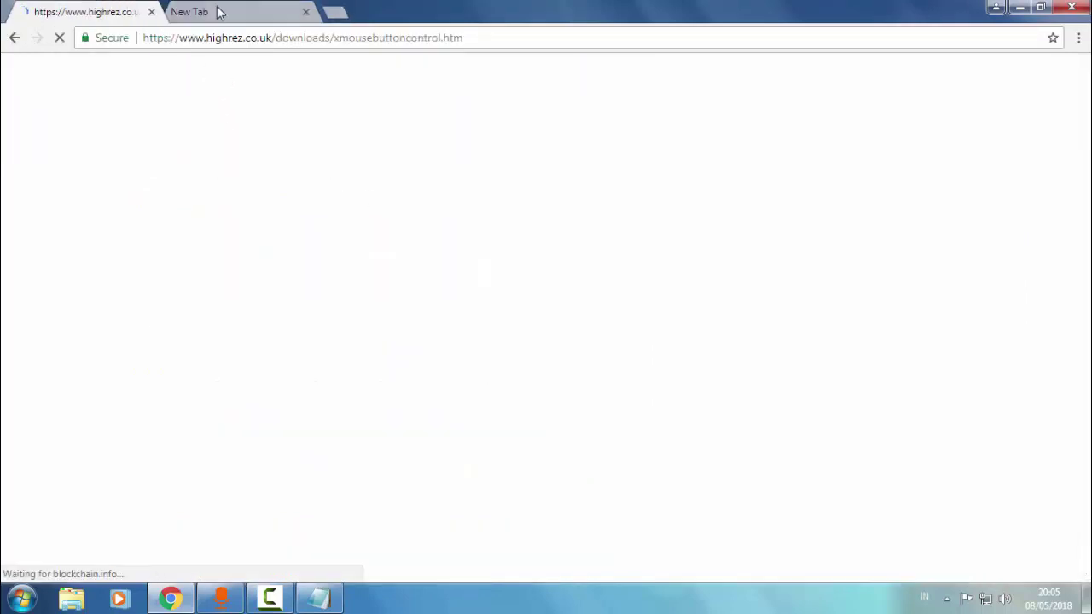
left_click(220, 12)
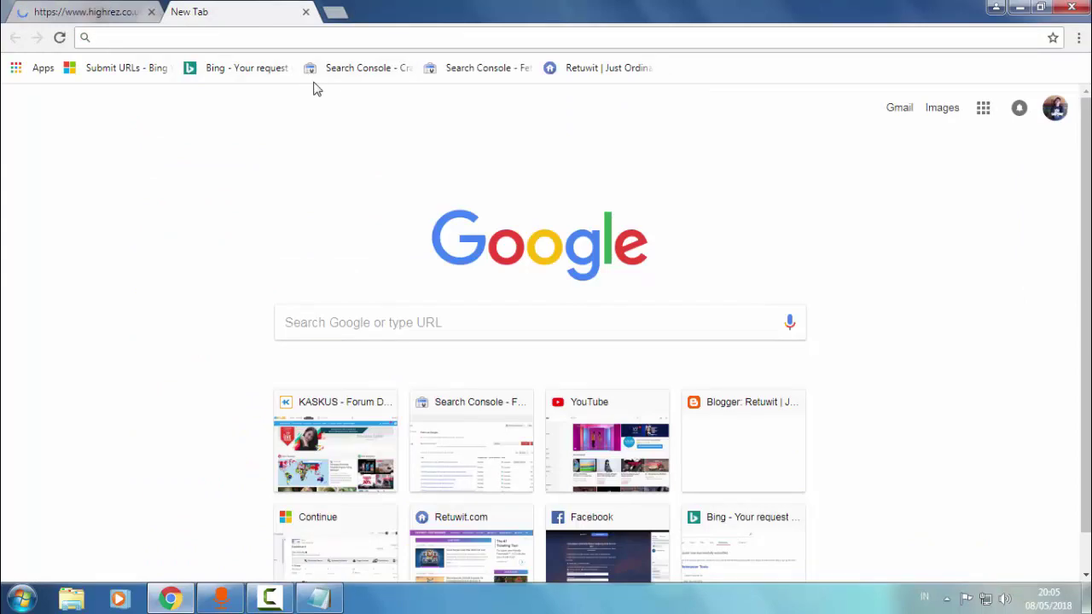
left_click(305, 12)
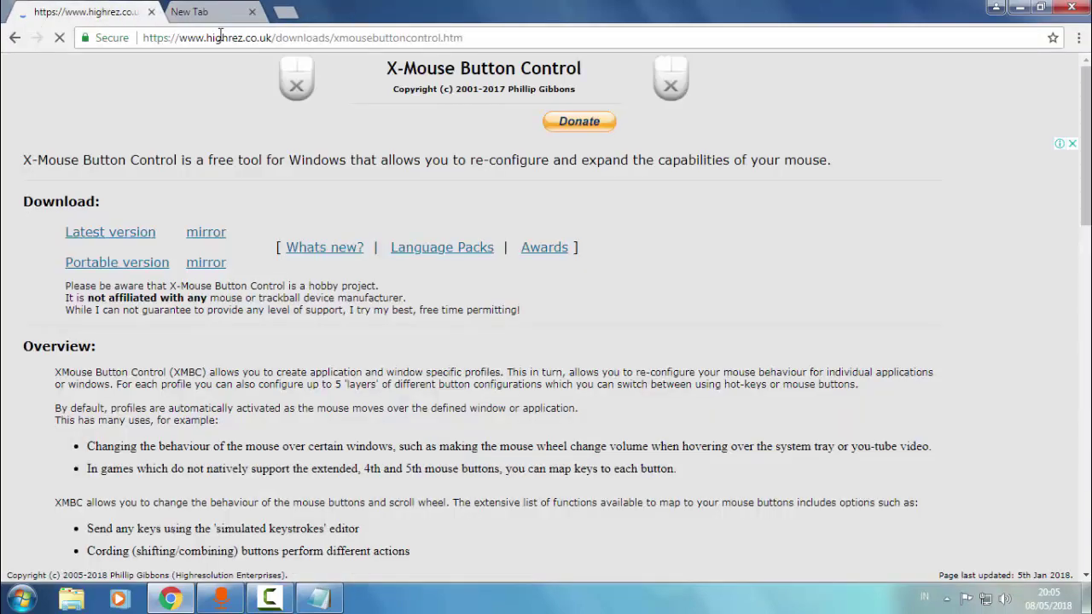
Try to download the latest version of X-Mouse Button Control from its download page.
left_click(138, 239)
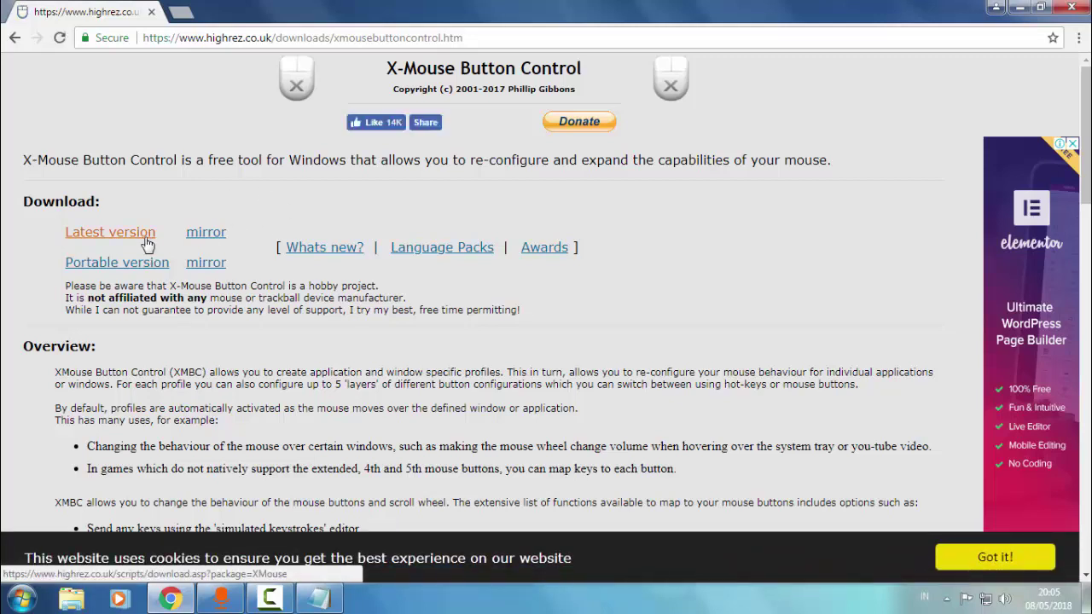
left_click(146, 245)
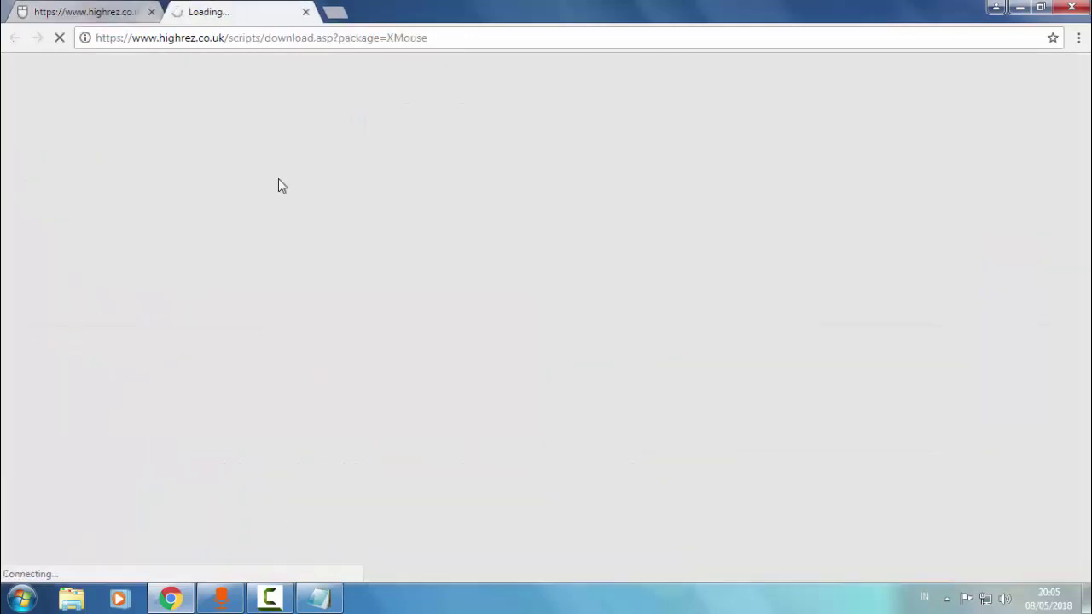
left_click(306, 12)
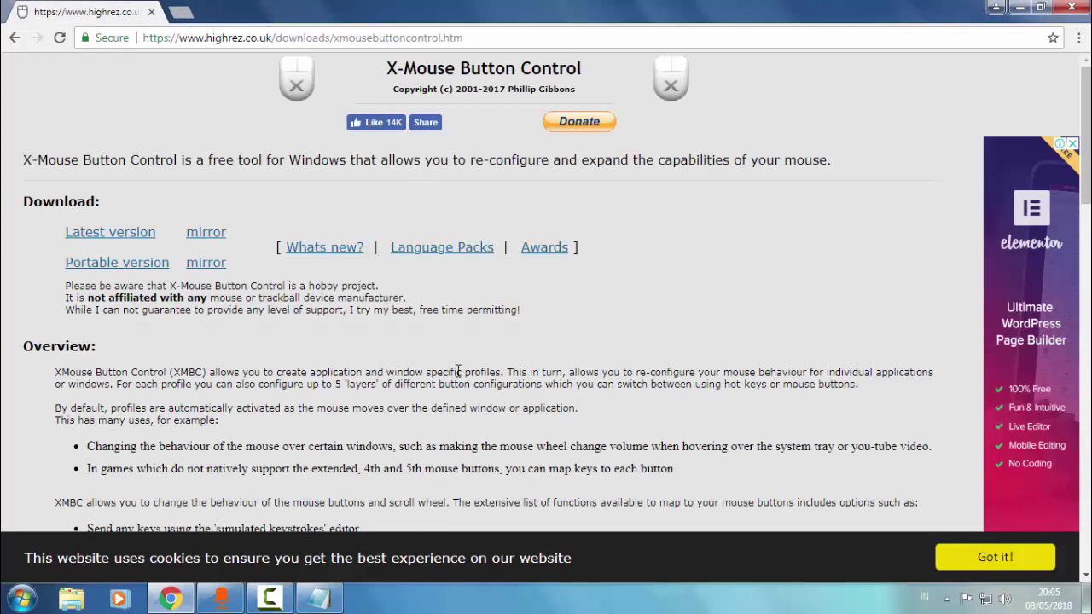
Locate XMouseButtonControlSetup.2.17 (2).exe among the browser downloads, show it in its folder, and close both views.
left_click(1079, 37)
left_click(930, 143)
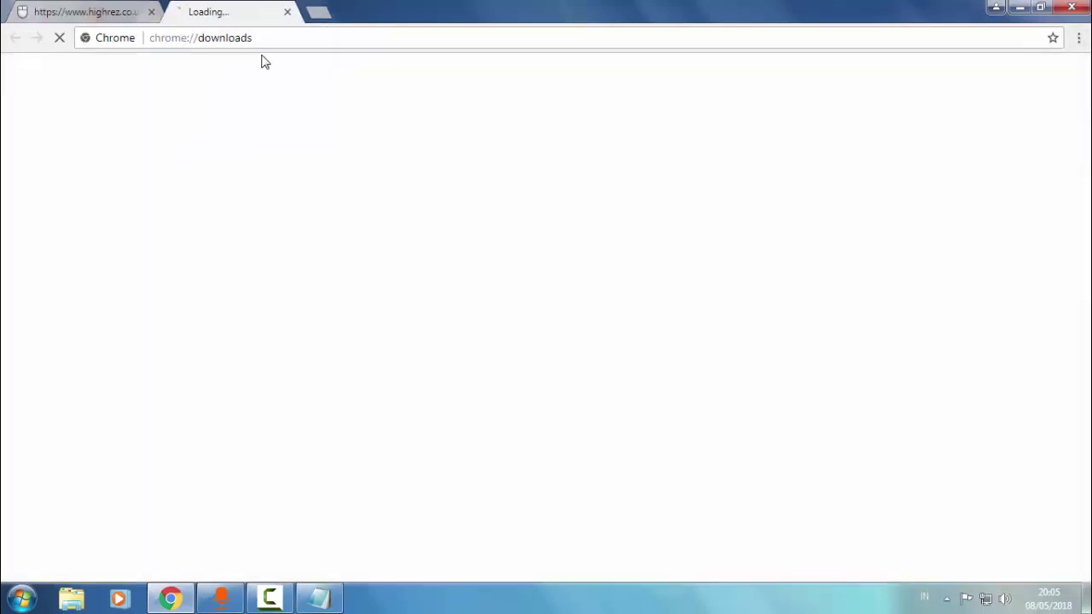
scroll(502, 329, "down", 10)
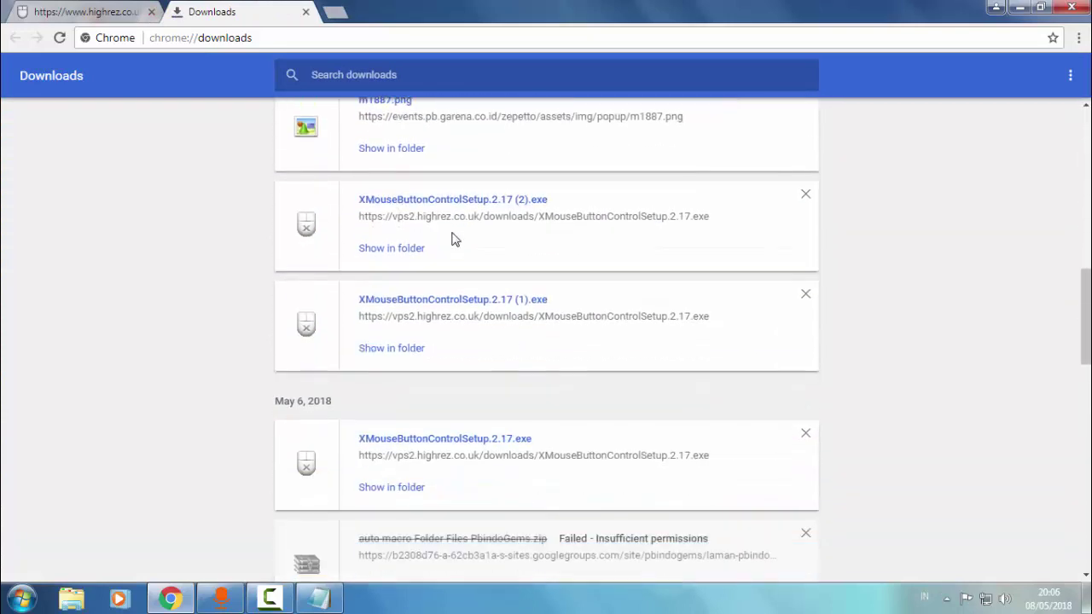
left_click(420, 249)
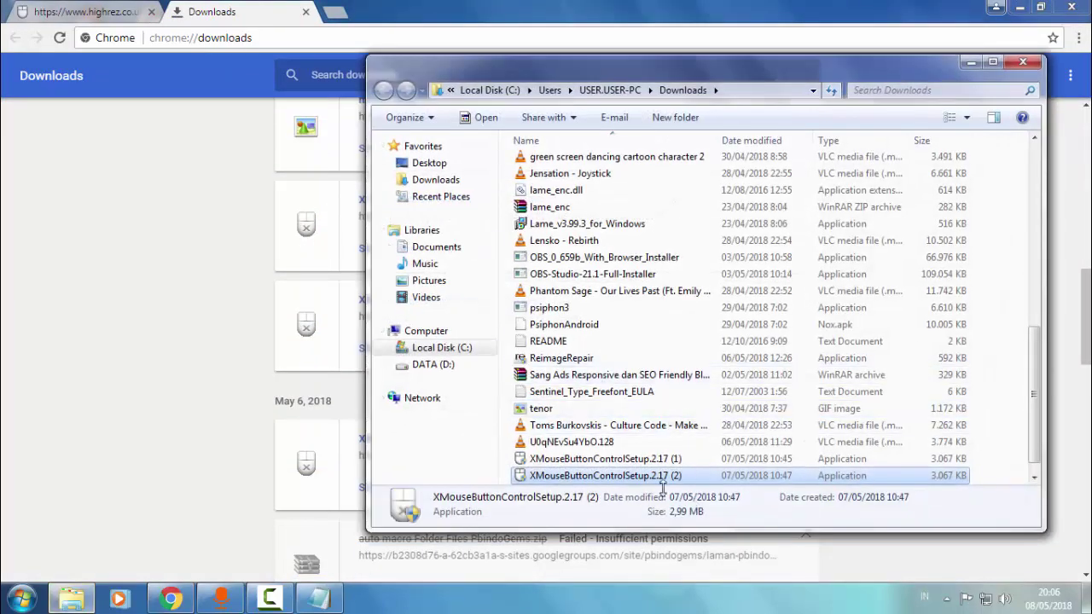
left_click(1023, 64)
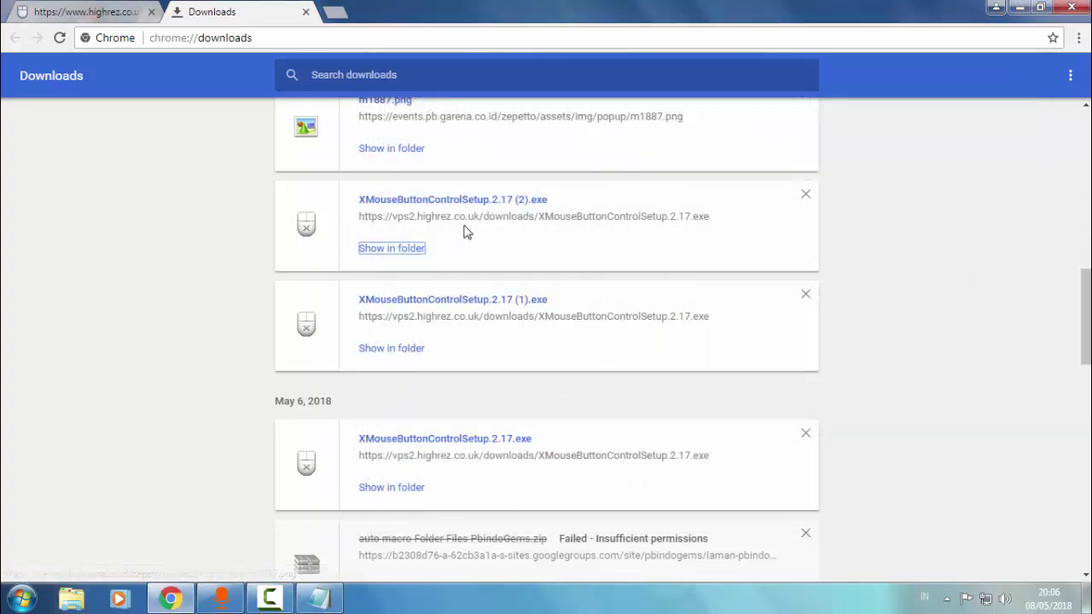
left_click(305, 12)
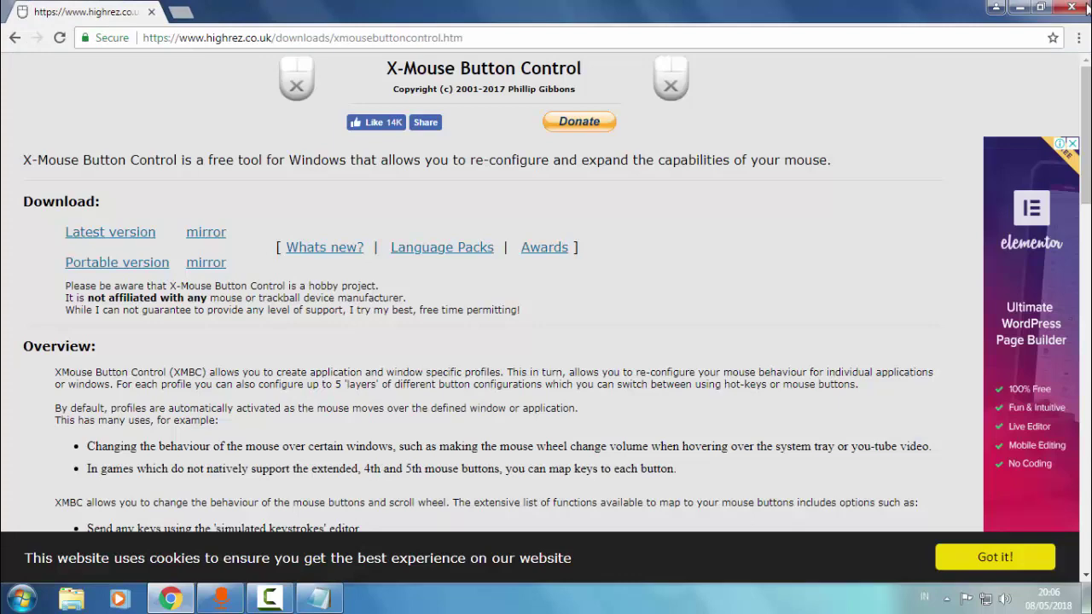
Switch to the open Notepad file and add the line "2. Setting xmbc" with an indented dash below it.
left_click(1020, 7)
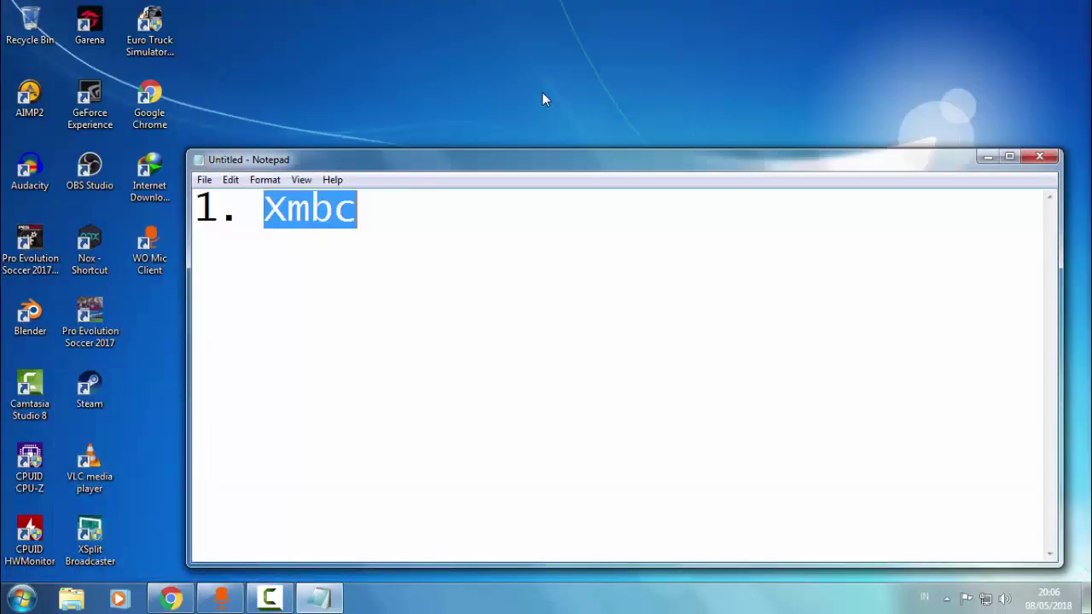
left_click(380, 208)
type("2. ")
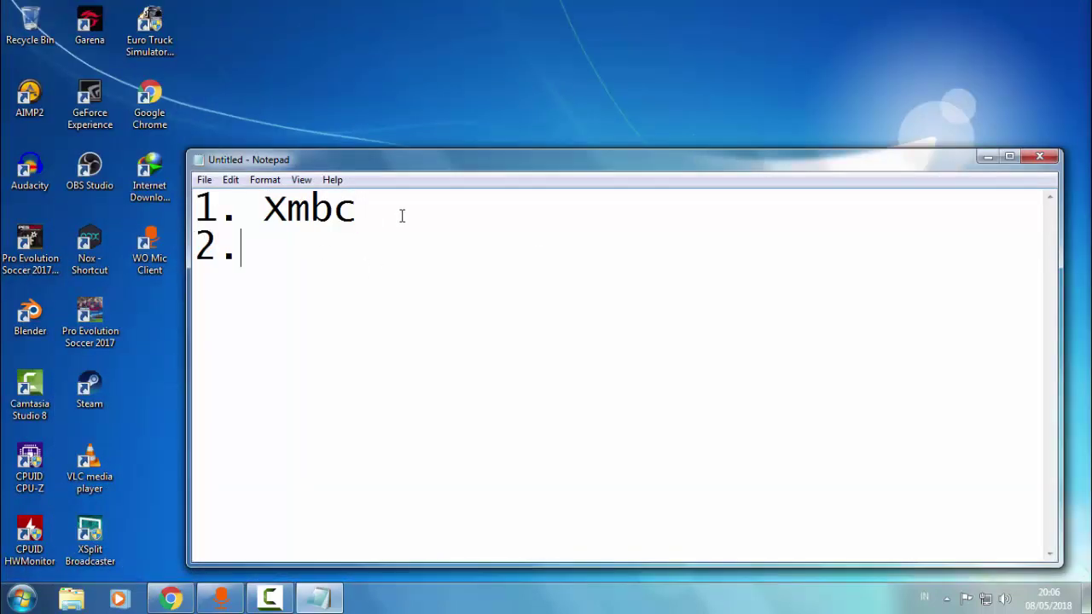
type("Sett")
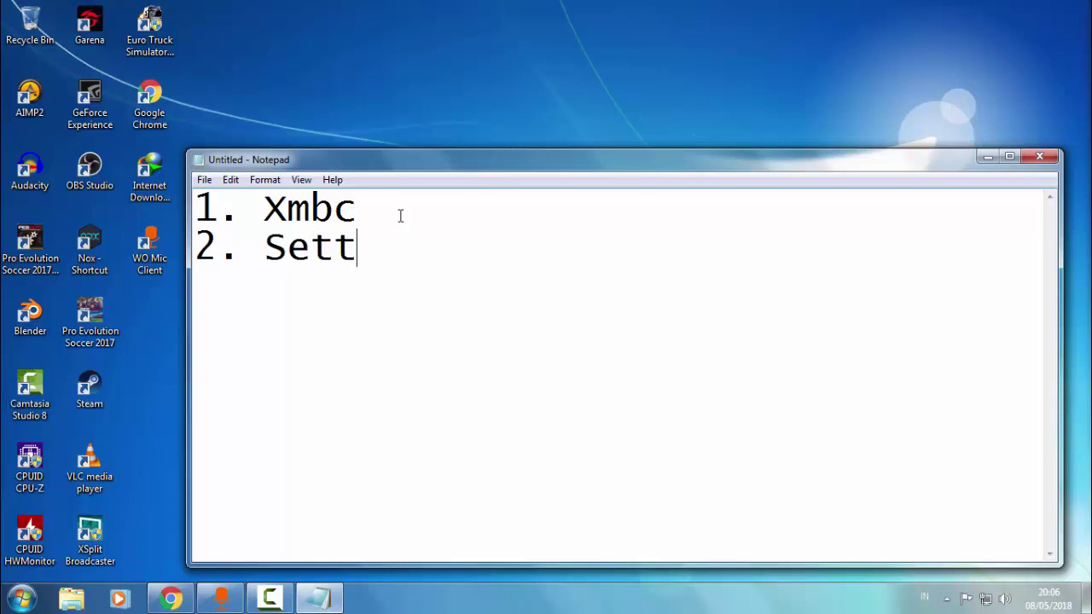
type("ing xmbc")
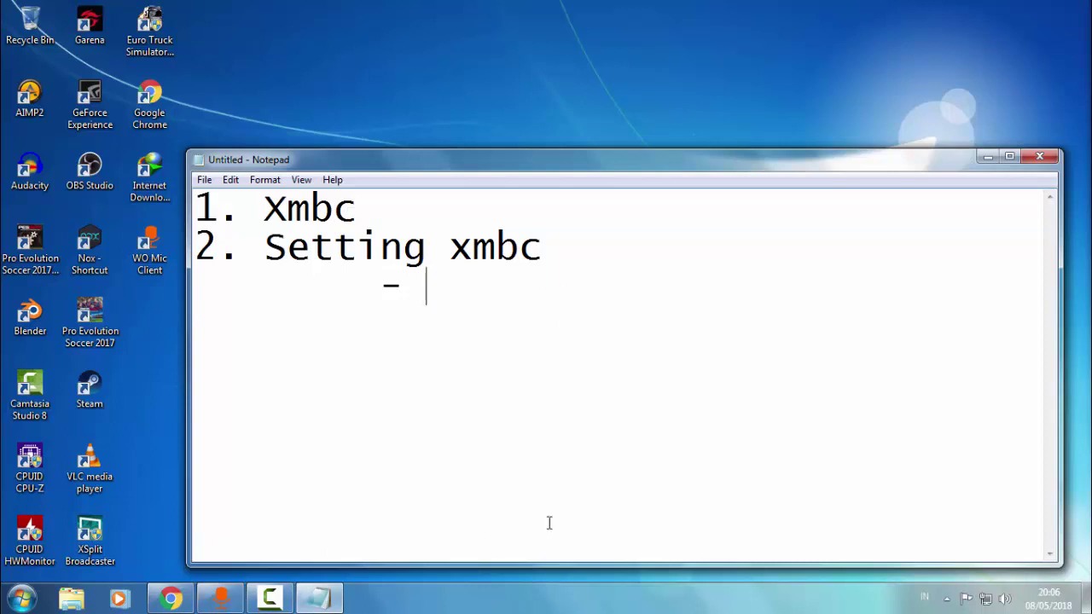
Launch the installed X-Mouse Button Control program.
left_click(21, 599)
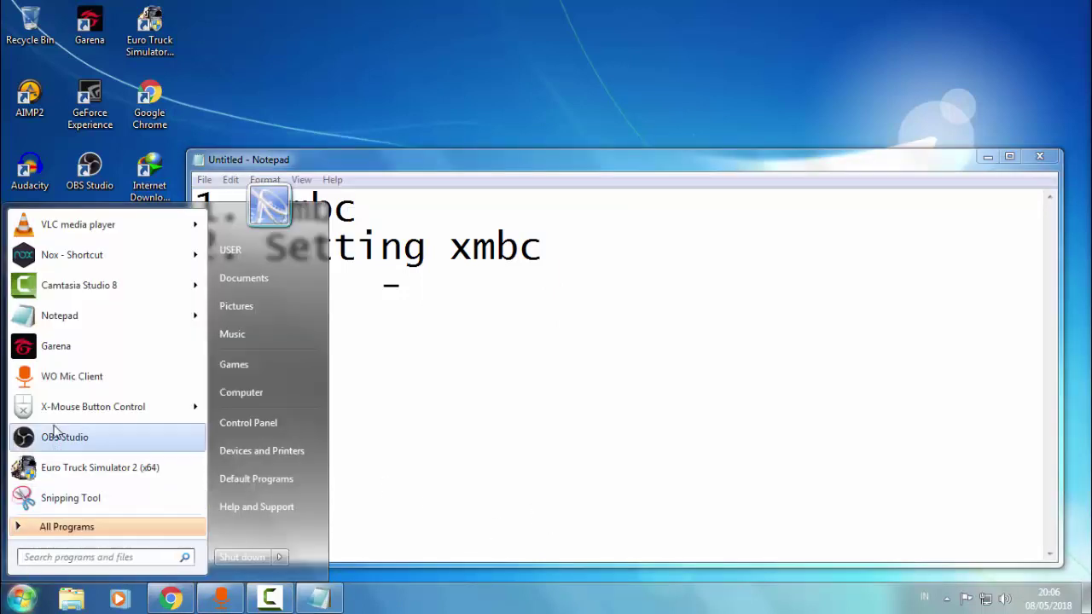
mouse_move(62, 413)
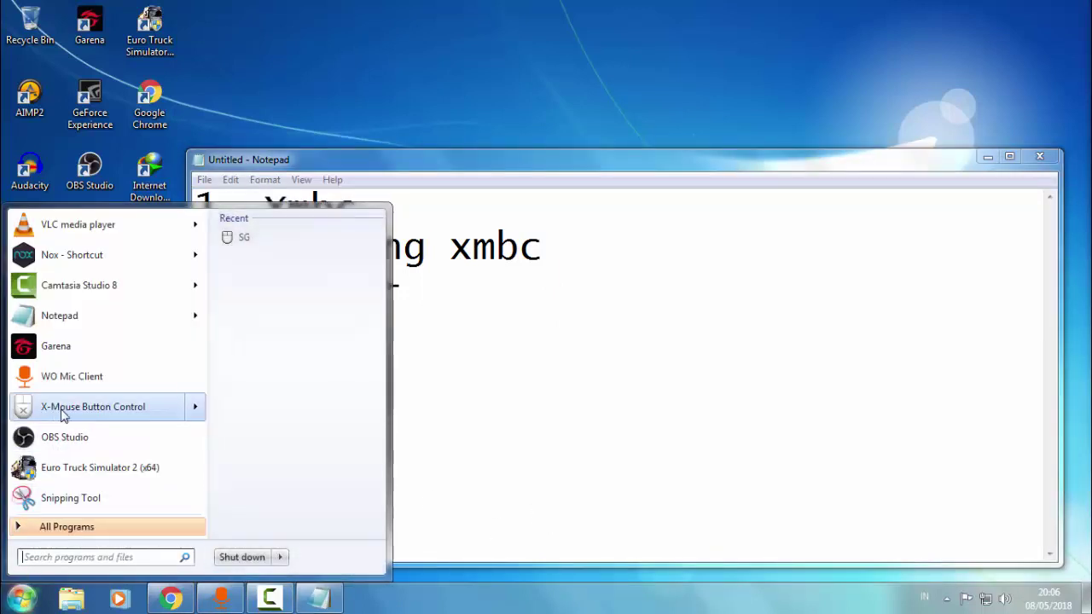
left_click(119, 408)
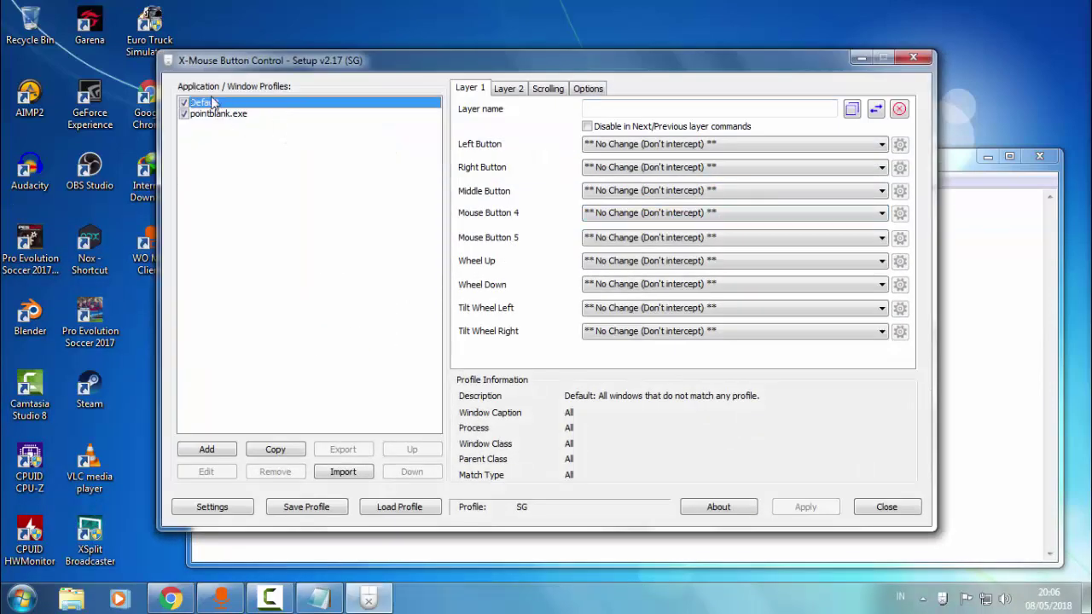
Compare the Default profile's two layers and the button assignments of the pointblank.exe profile.
left_click(509, 88)
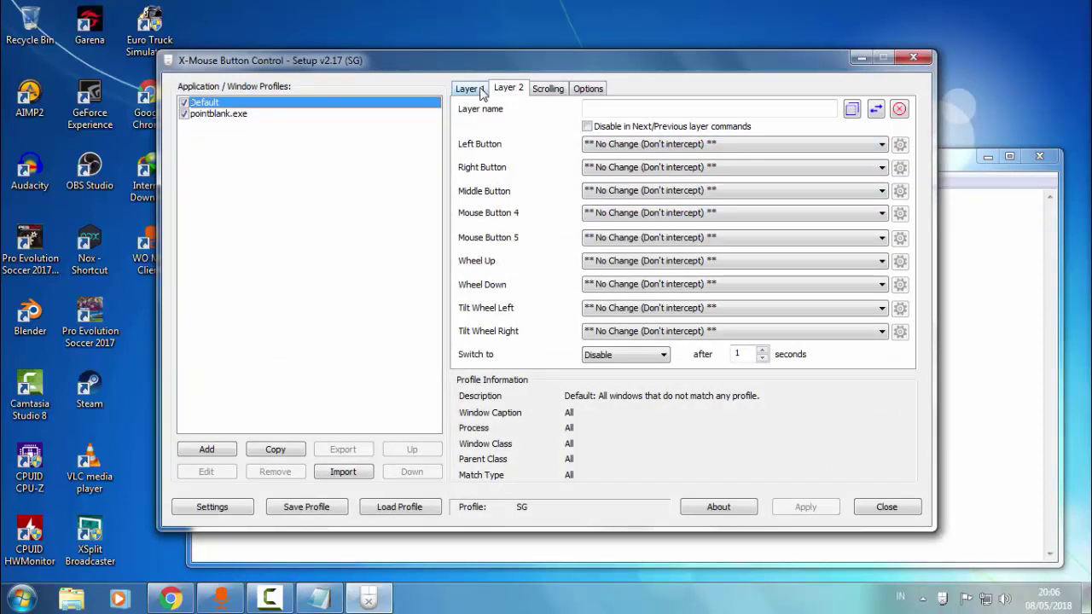
left_click(468, 89)
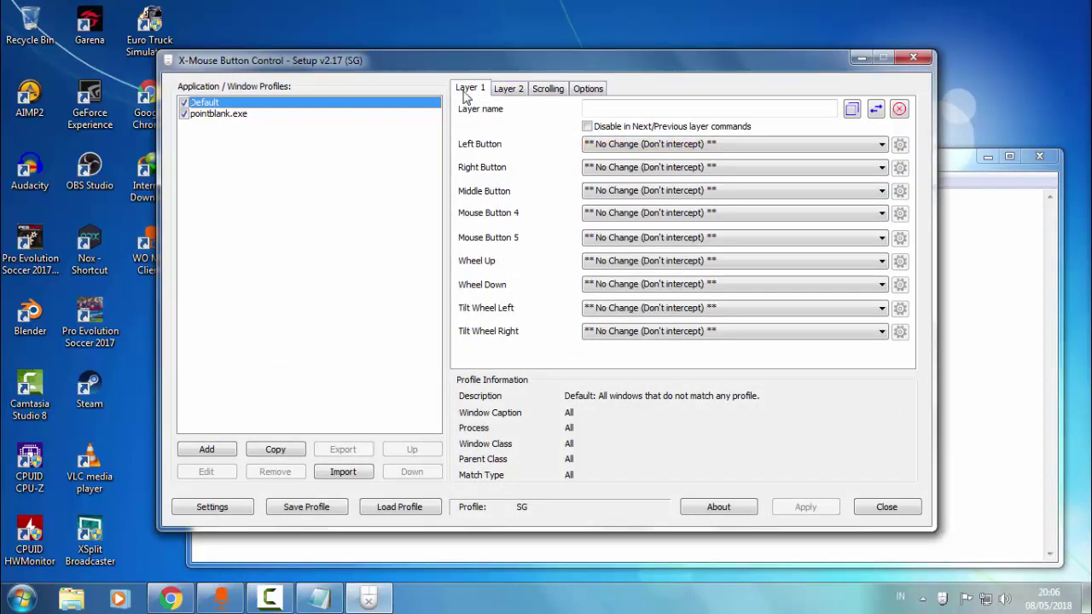
left_click(239, 115)
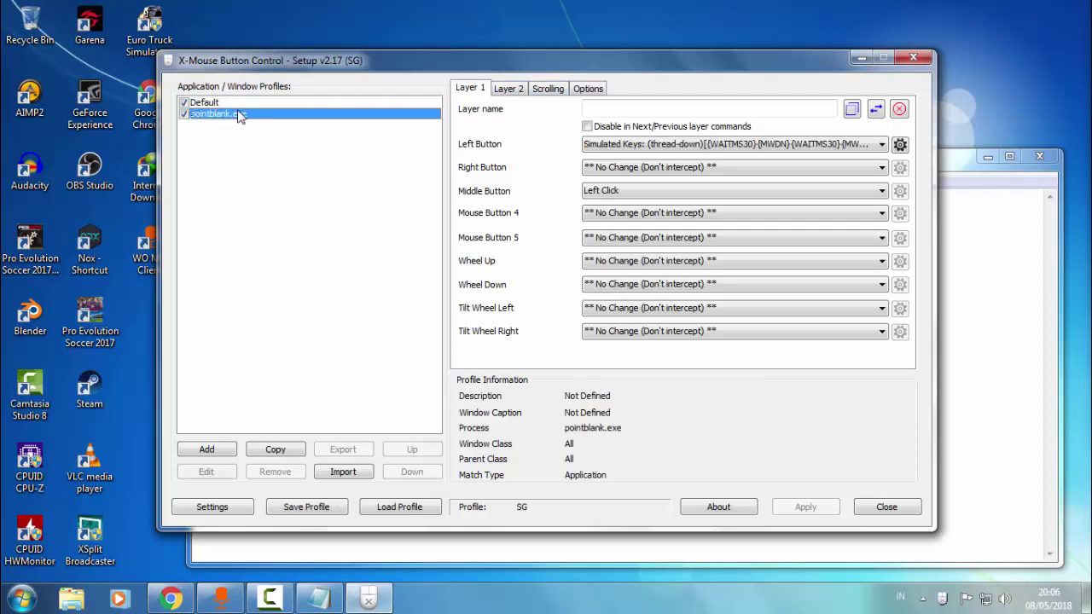
left_click(236, 102)
left_click(240, 115)
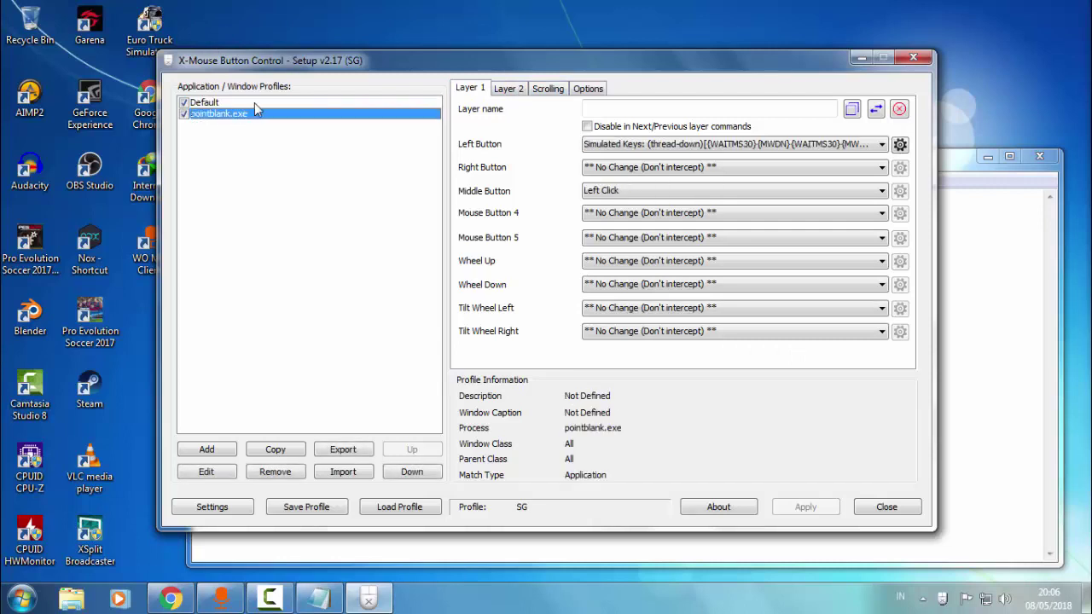
Start adding an application profile, check the list of running applications, and open the file browser for choosing an executable.
left_click(206, 450)
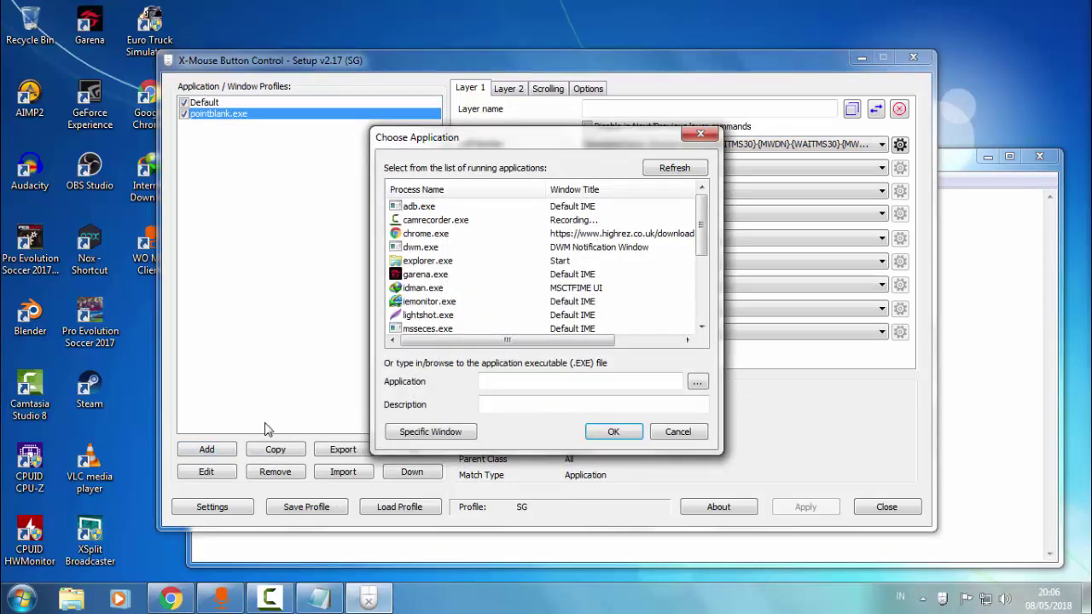
left_click_drag(701, 225, 700, 299)
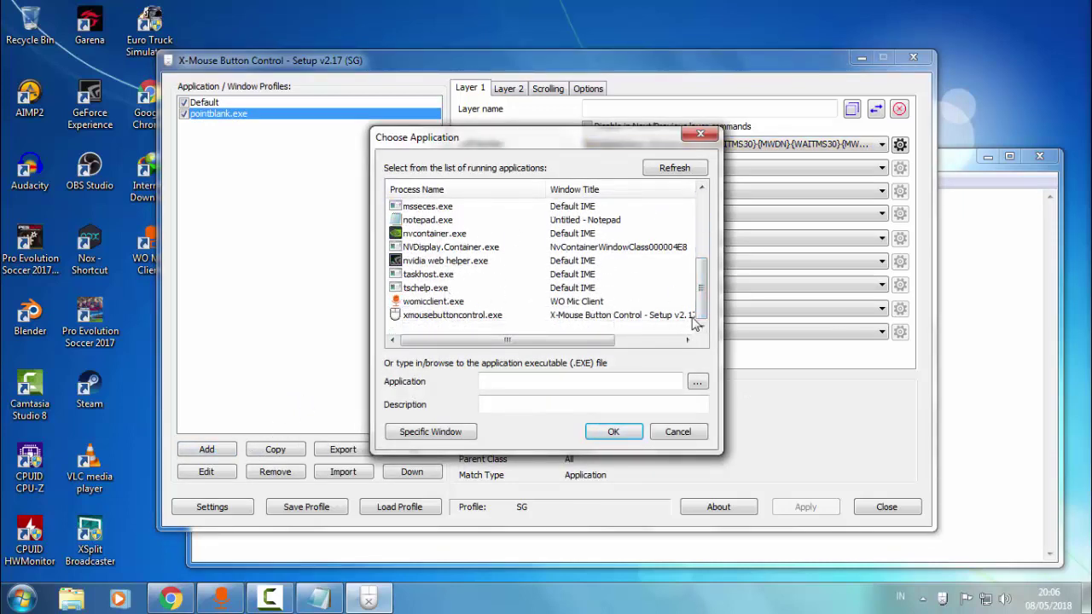
mouse_move(694, 317)
left_mouse_down()
mouse_move(702, 267)
mouse_move(704, 314)
left_mouse_up()
left_click(698, 382)
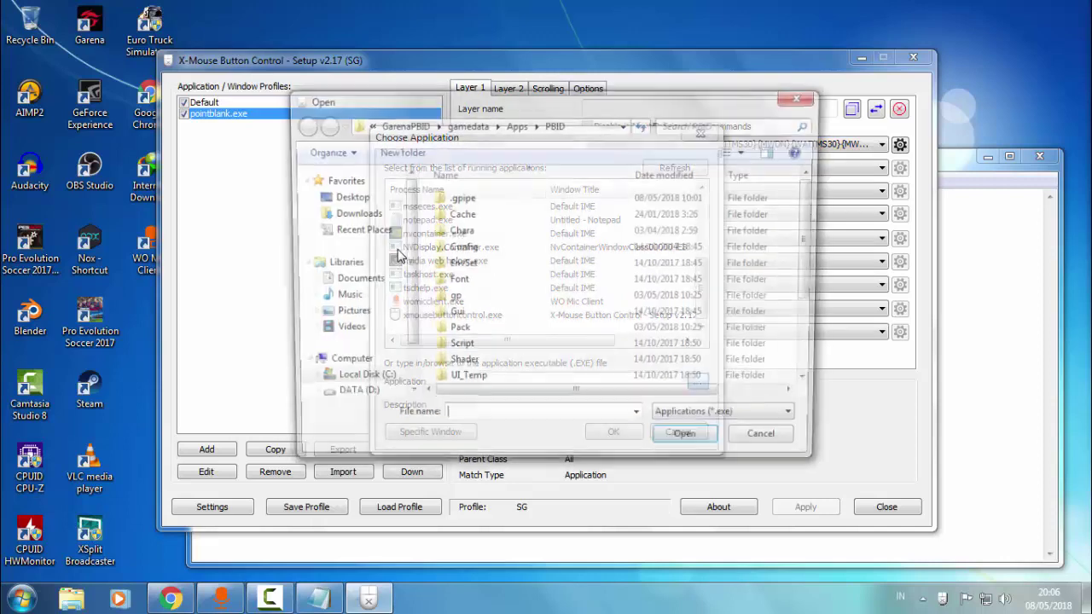
Browse to C:\Program Files (x86)\GarenaPBID\gamedata\Apps\PBID, select the PointBlank application, and cancel adding the profile.
scroll(381, 337, "down", 1)
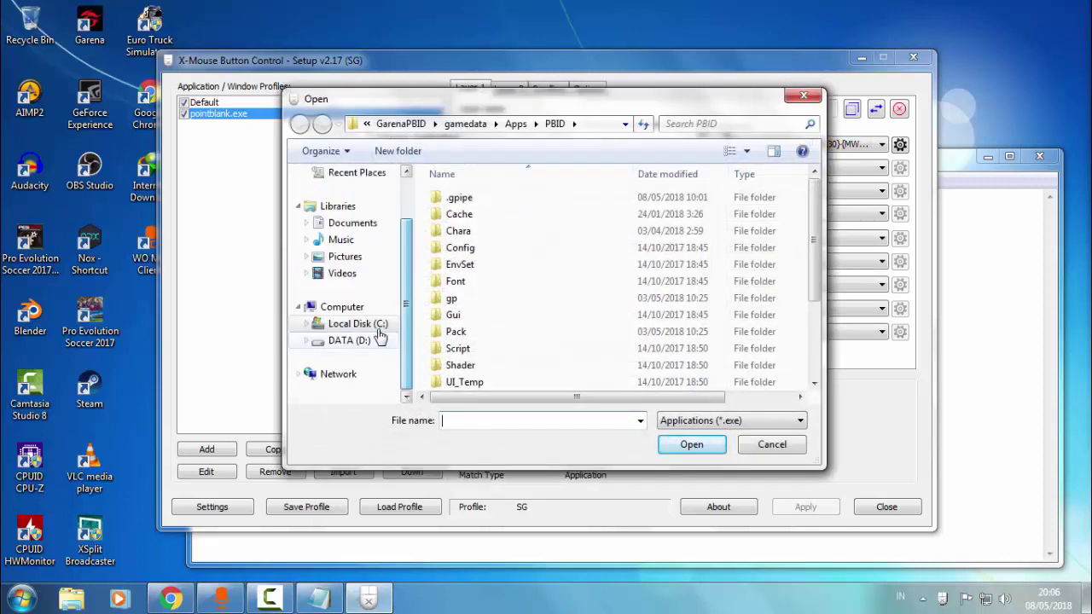
left_click(376, 324)
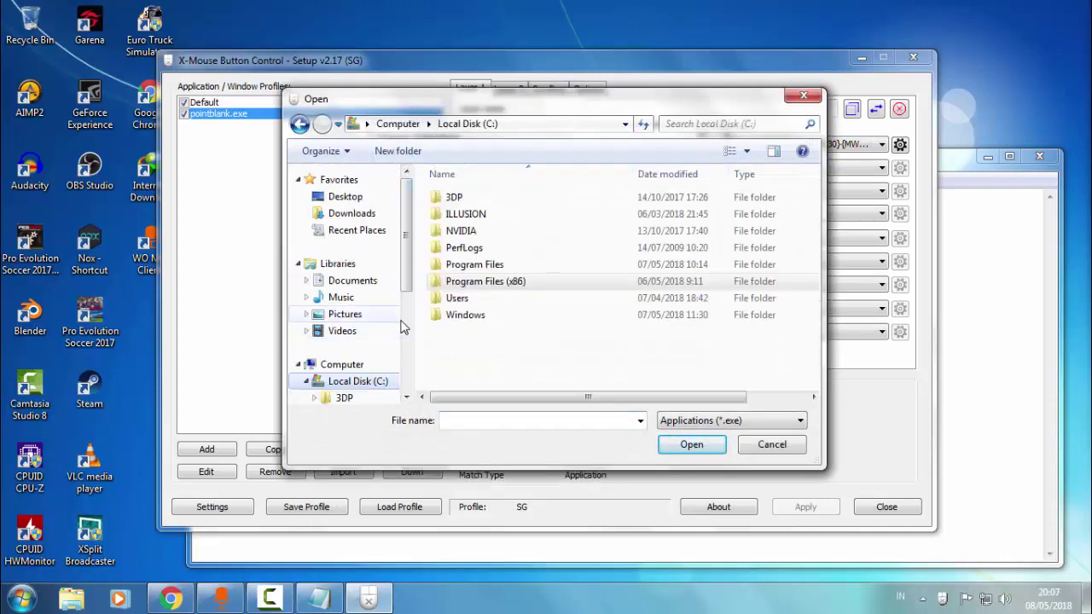
double_click(505, 282)
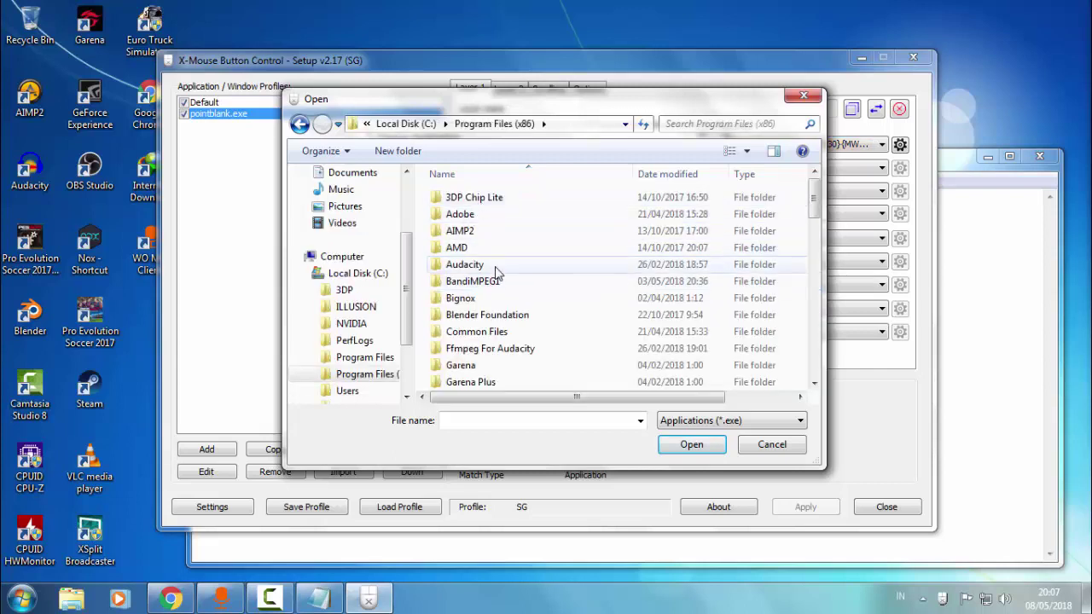
scroll(625, 261, "down", 3)
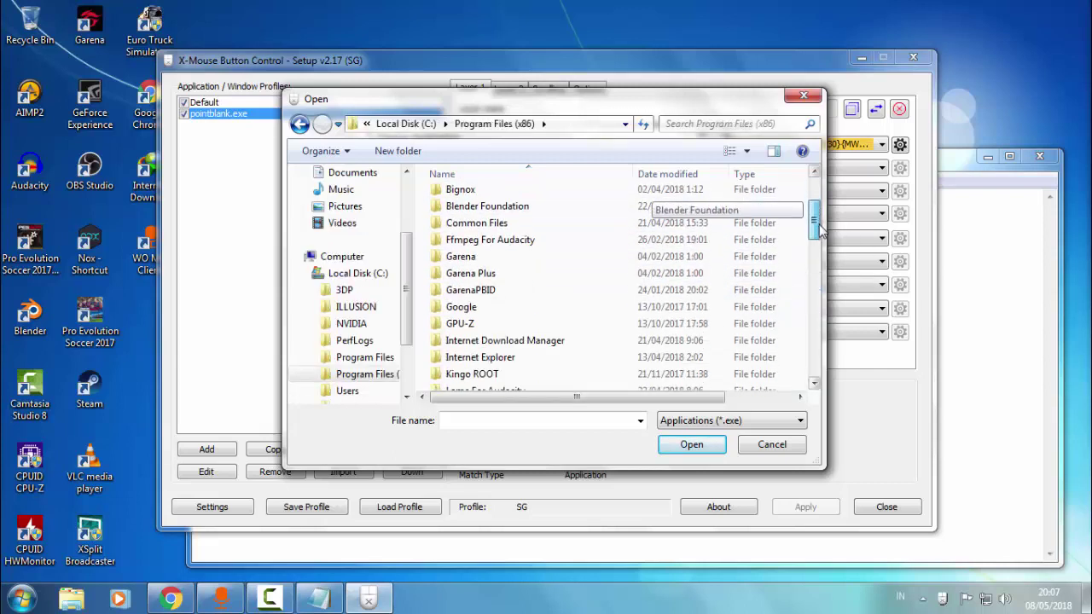
double_click(555, 275)
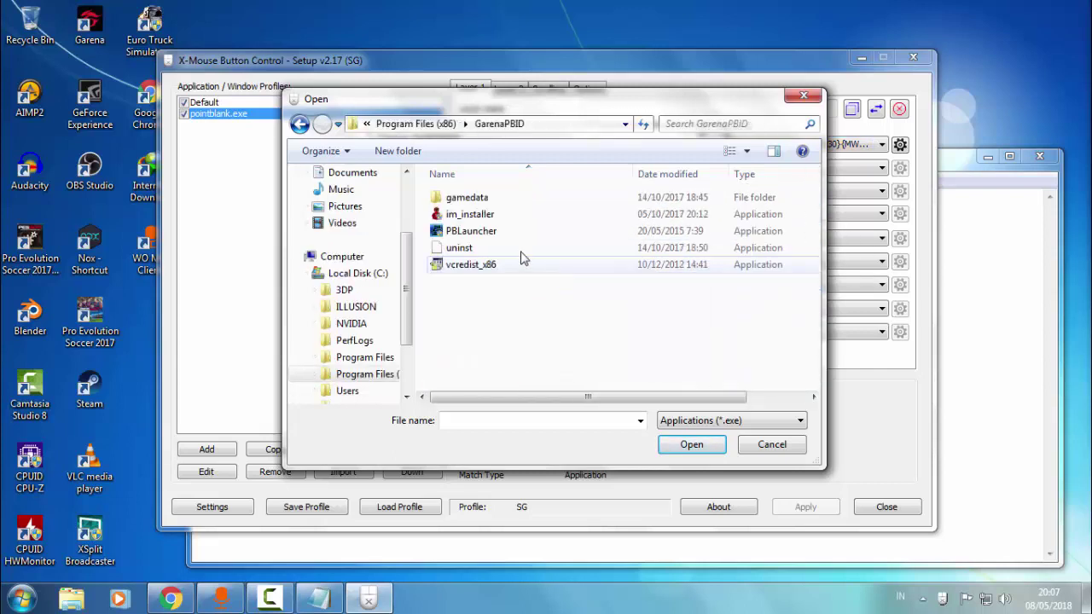
double_click(474, 202)
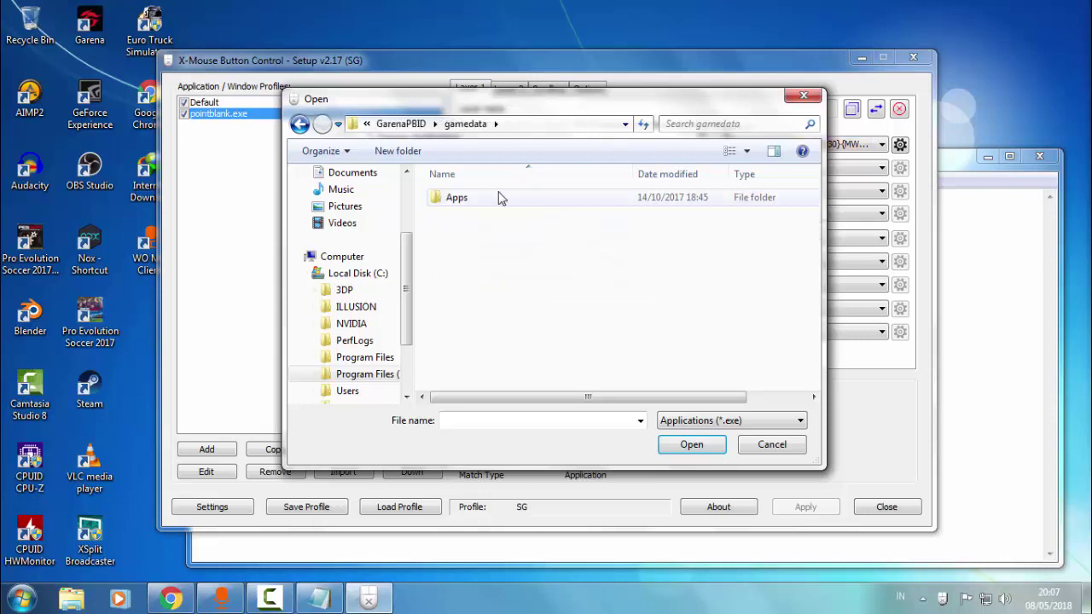
double_click(501, 198)
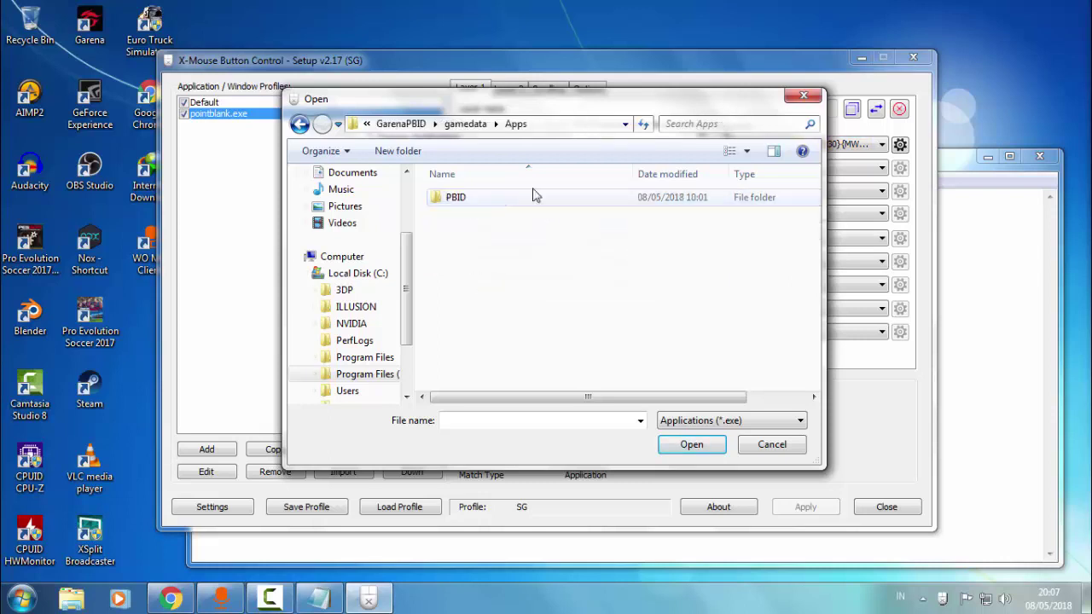
double_click(490, 199)
scroll(683, 290, "down", 3)
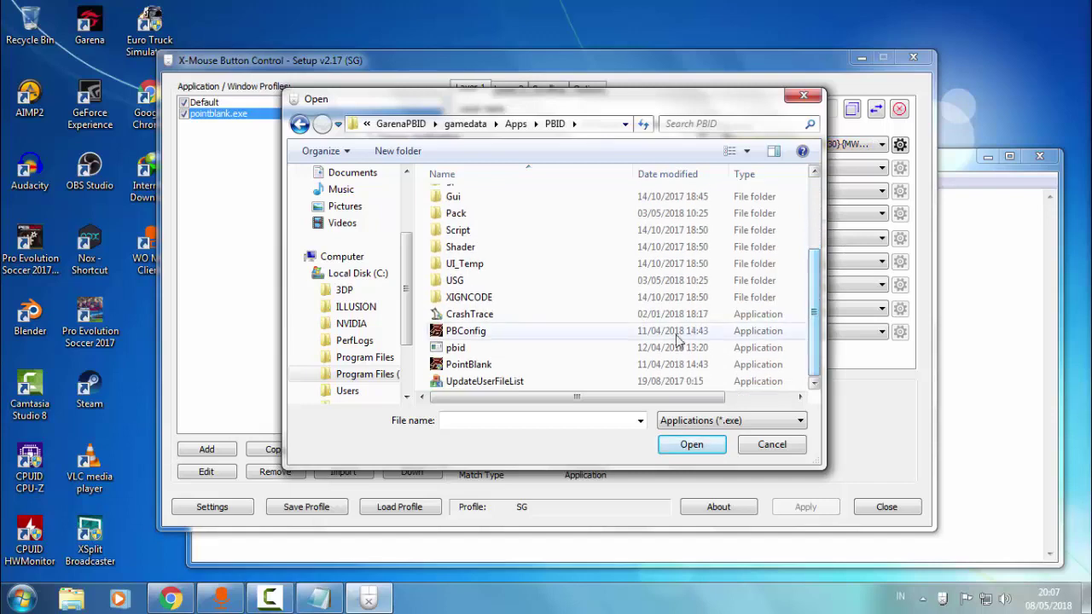
left_click(538, 364)
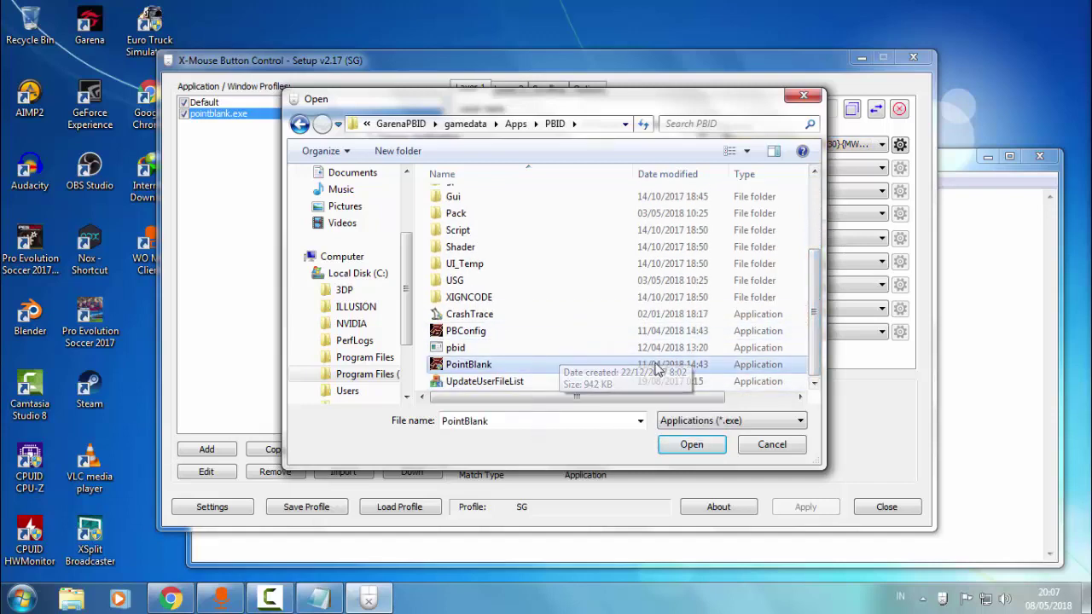
left_click(772, 445)
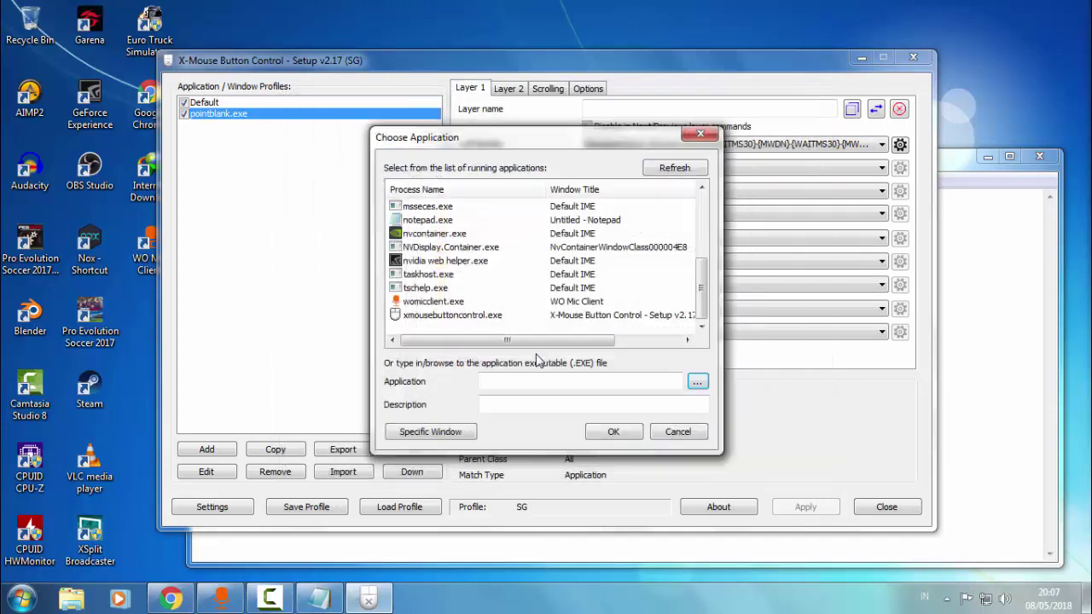
left_click(673, 435)
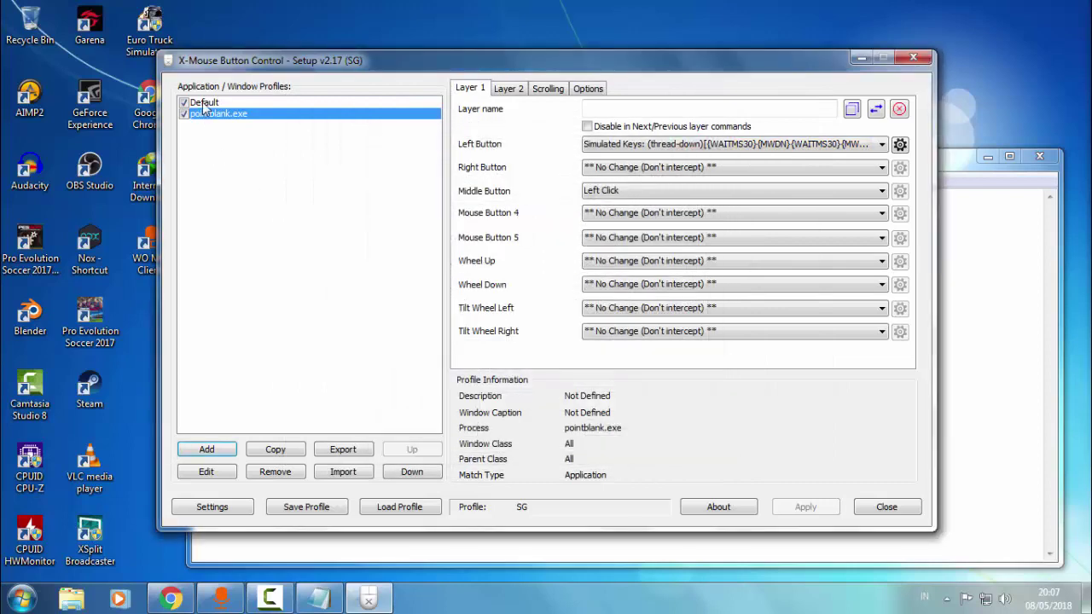
Compare the Default and pointblank.exe profiles, and check both layers of the Default profile.
left_click(202, 102)
left_click(226, 115)
left_click(204, 103)
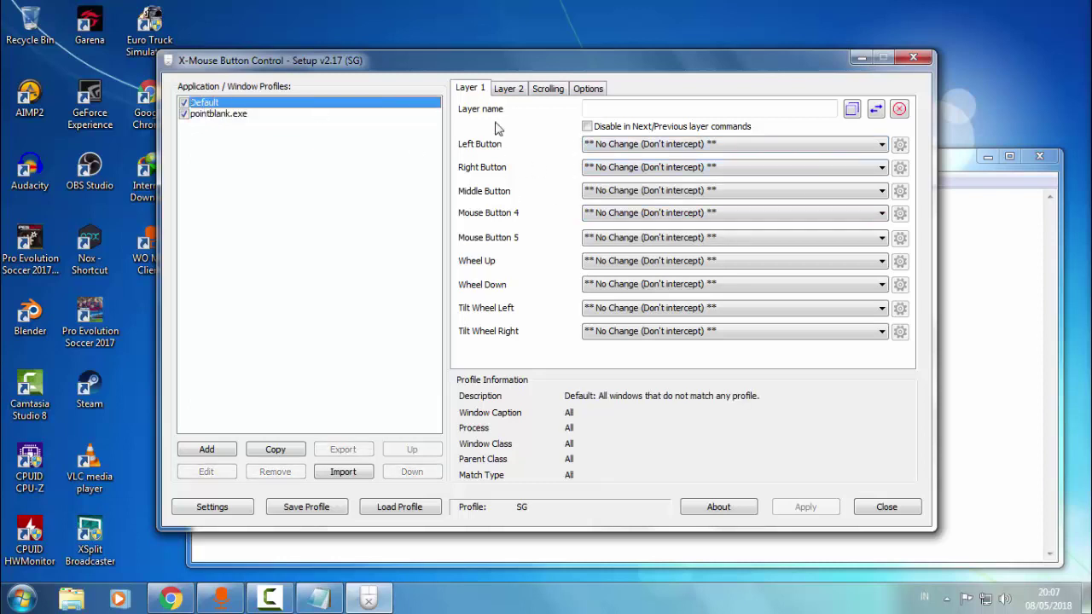
left_click(509, 92)
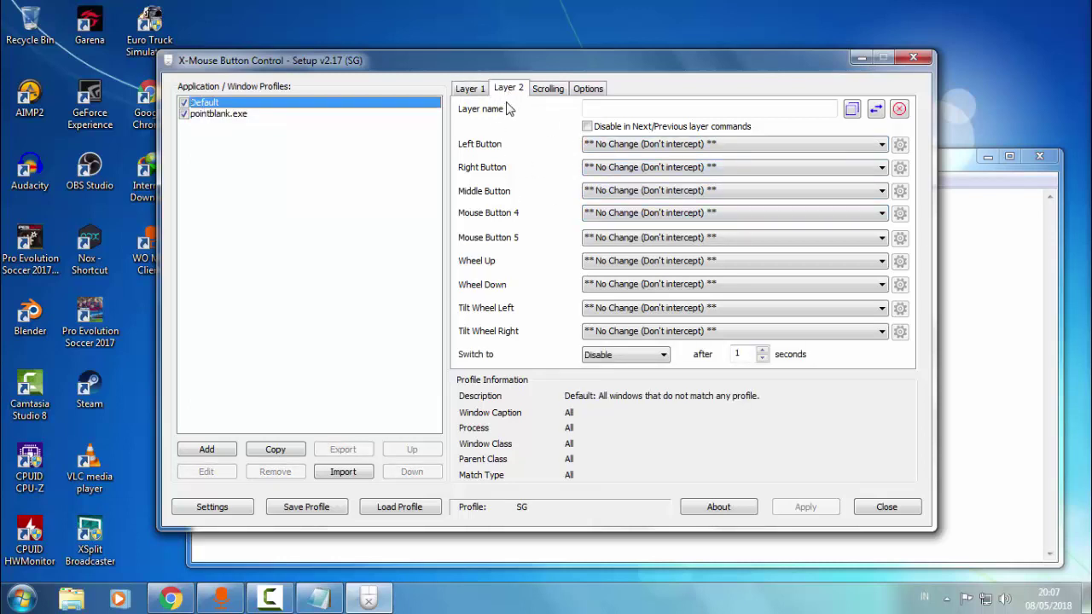
left_click(470, 90)
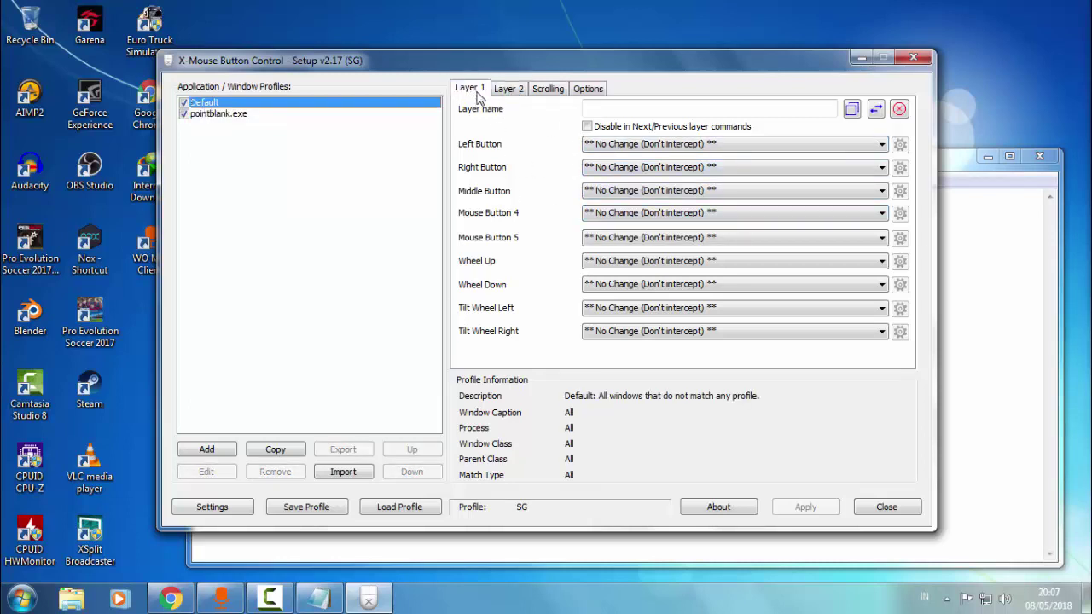
Copy the pointblank.exe profile's left-button key sequence {WAITMS30}{MWDN}{WAITMS30}{MWUP} to the dash line in the Notepad notes.
left_click(218, 115)
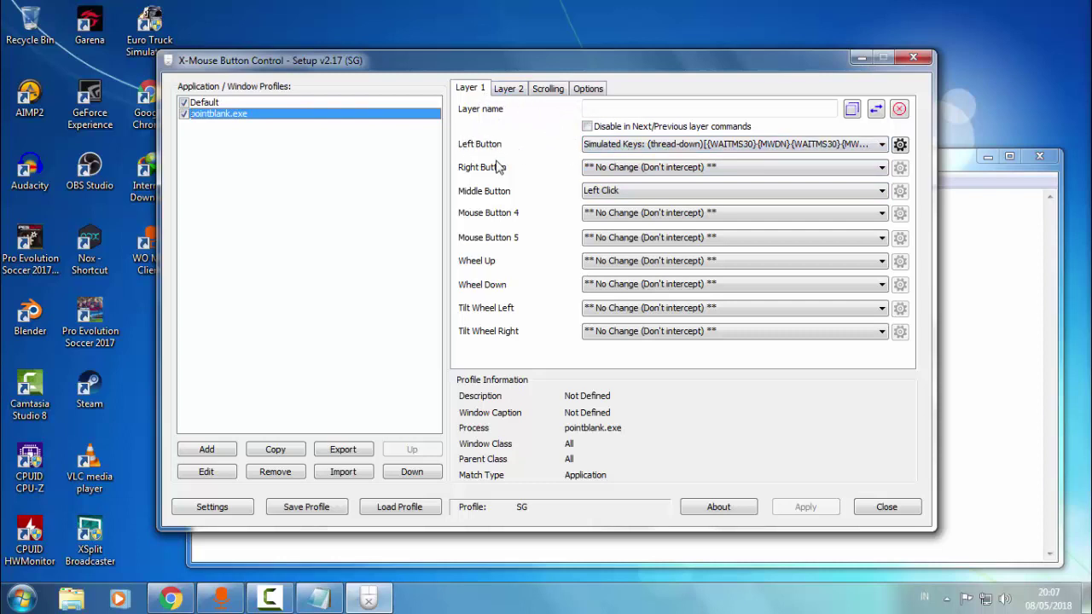
left_click(657, 150)
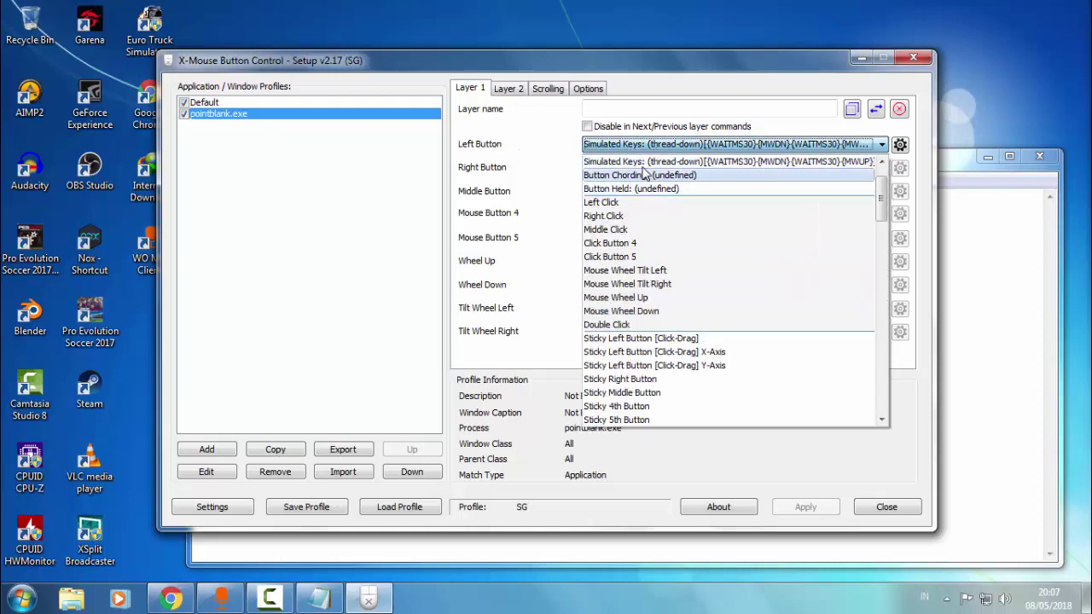
left_click(646, 149)
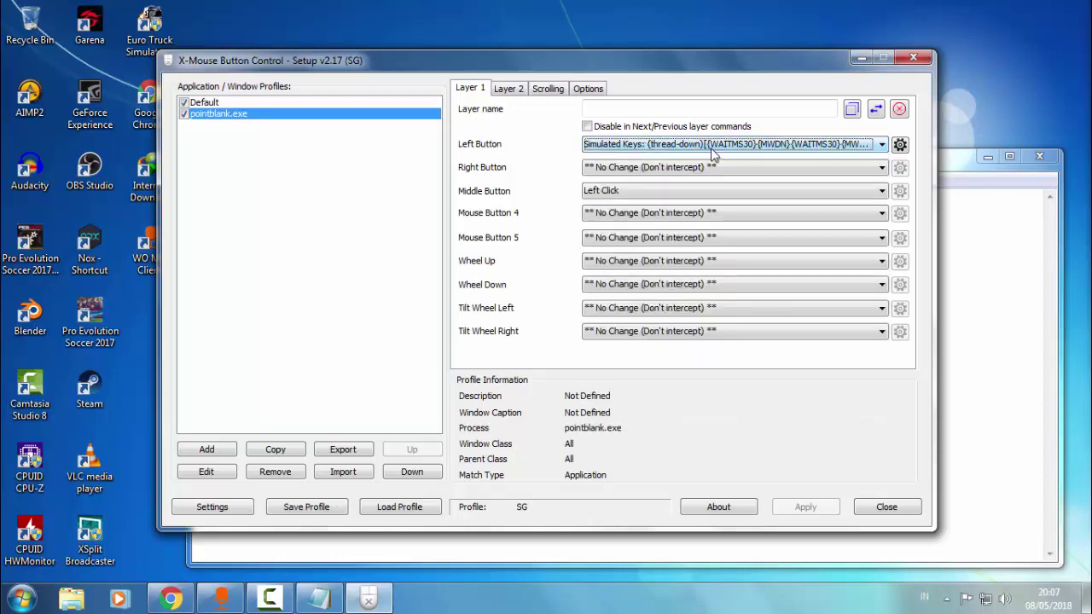
left_click(901, 145)
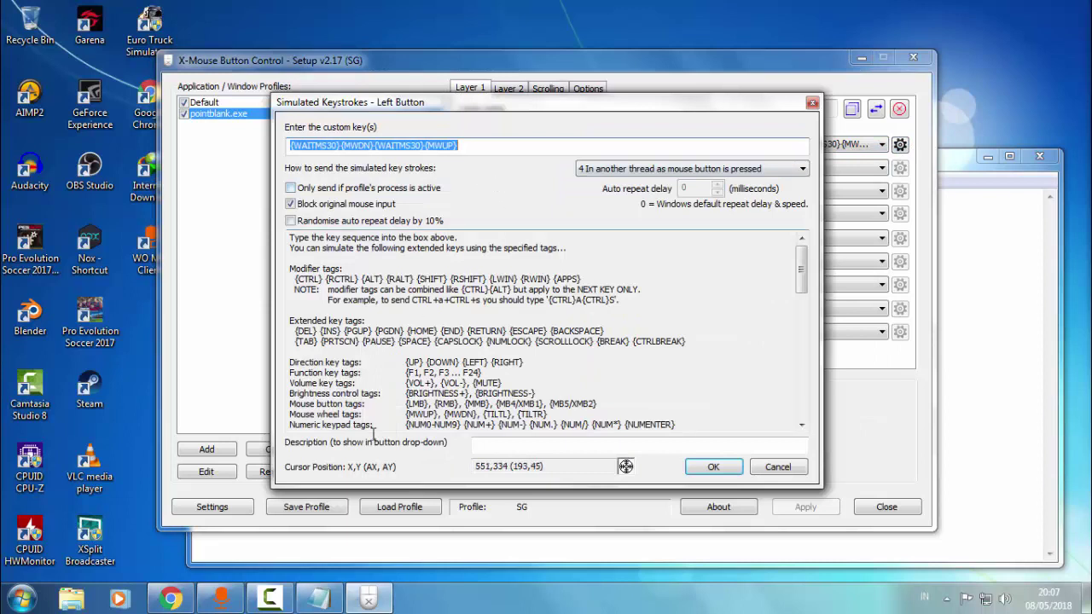
right_click(470, 143)
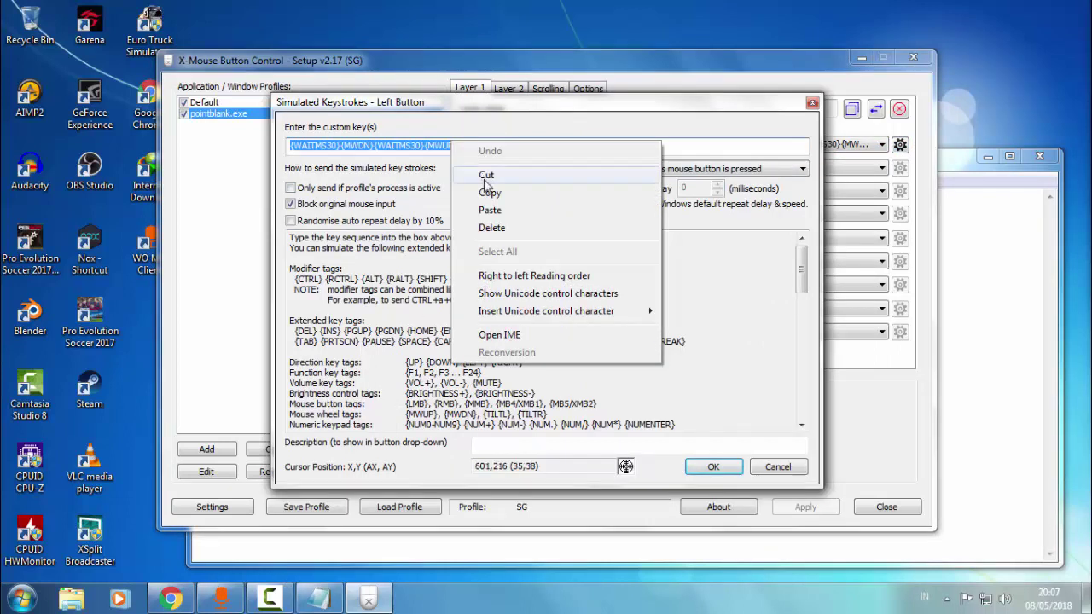
left_click(490, 189)
left_click(319, 599)
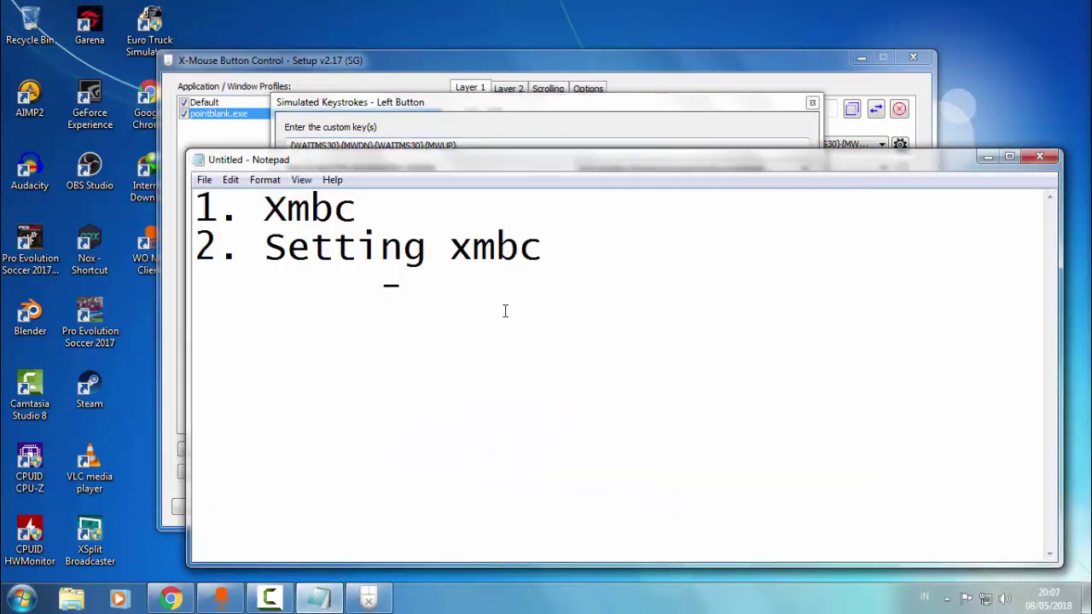
key("ctrl+v")
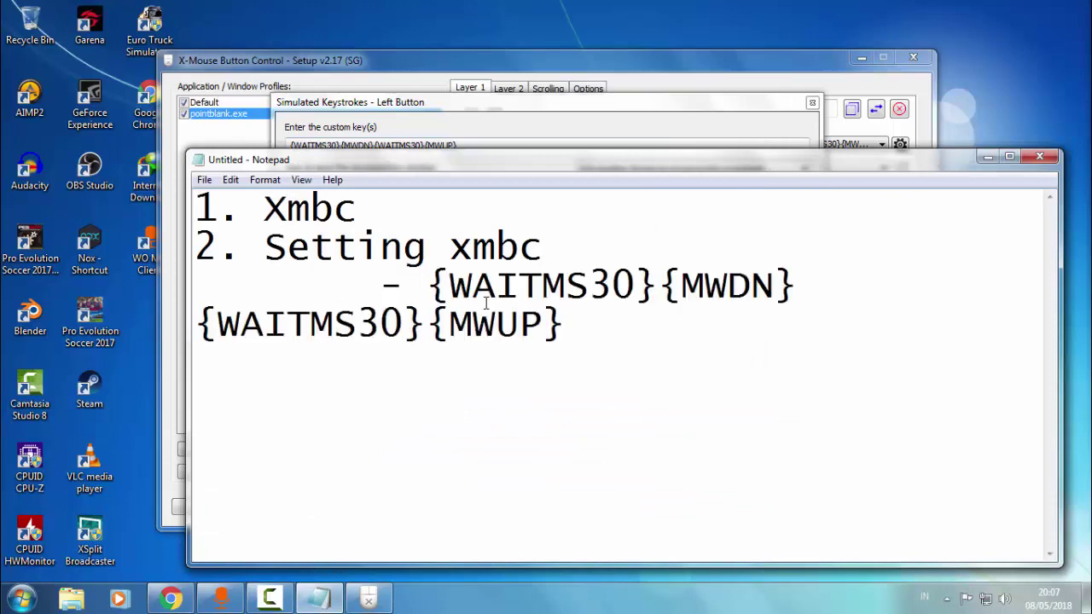
Return to the left button's simulated keystrokes and set them to be sent "4 In another thread as mouse button is pressed".
left_click(987, 157)
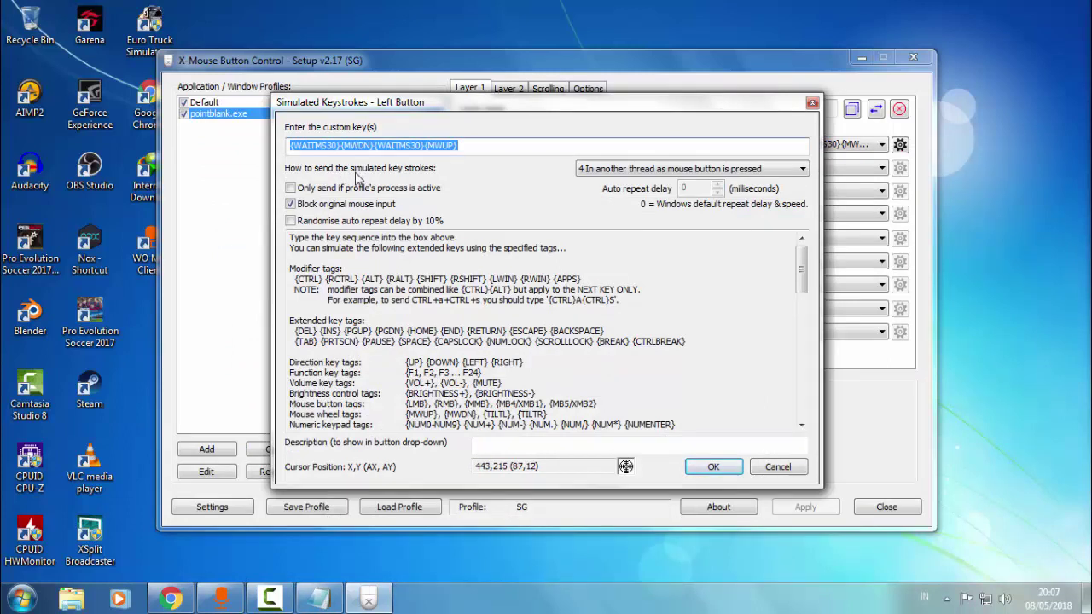
left_click(639, 170)
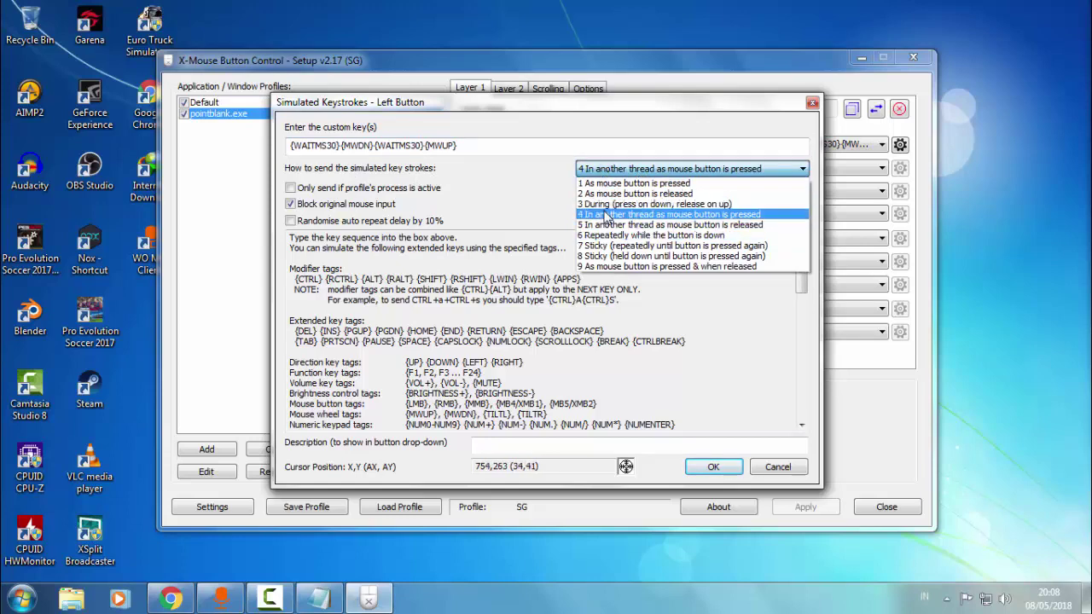
left_click(606, 214)
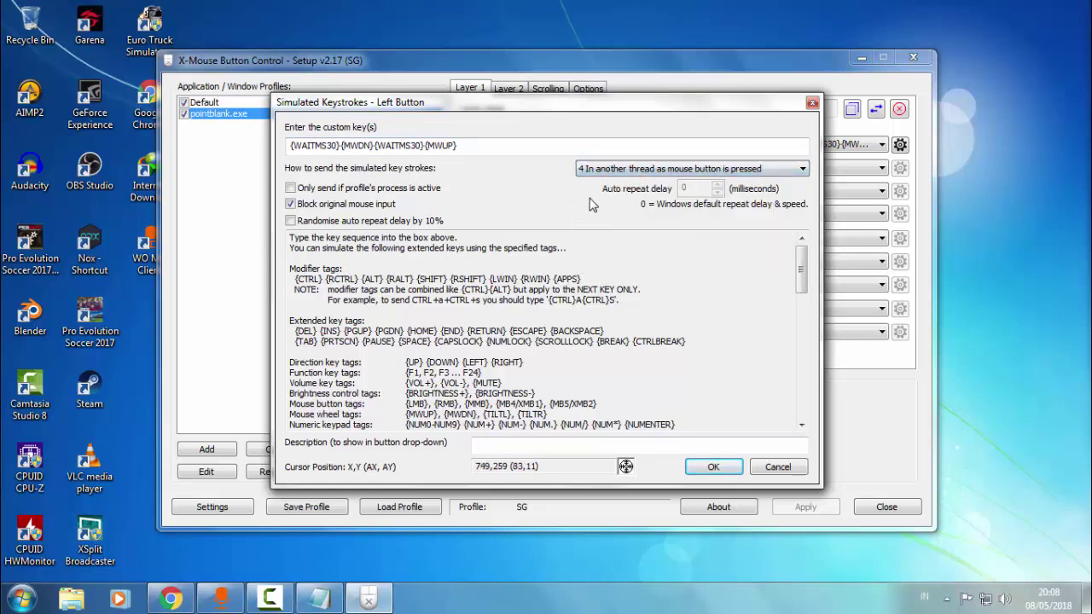
left_click(712, 468)
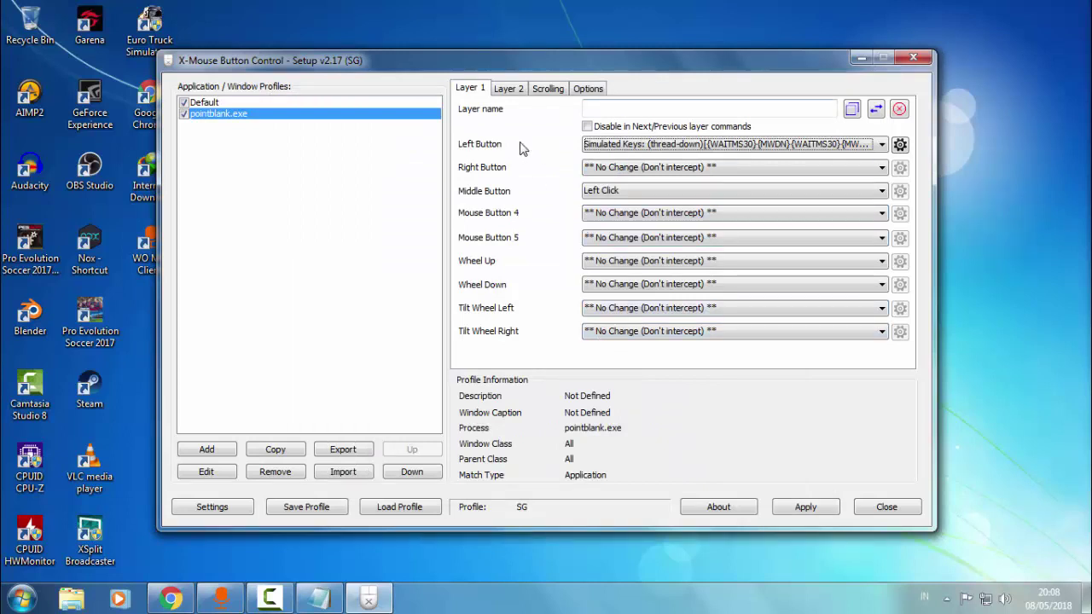
Keep Left Click as the middle button's action on Layer 1, check Layer 2, and apply the pointblank.exe profile settings.
left_click(622, 191)
left_click(622, 191)
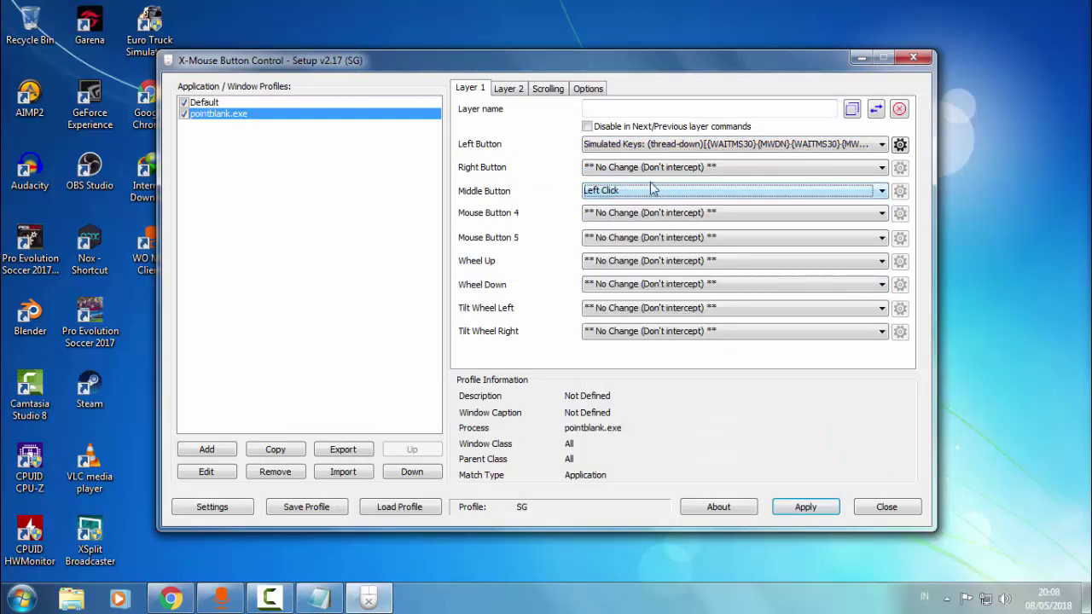
left_click(882, 191)
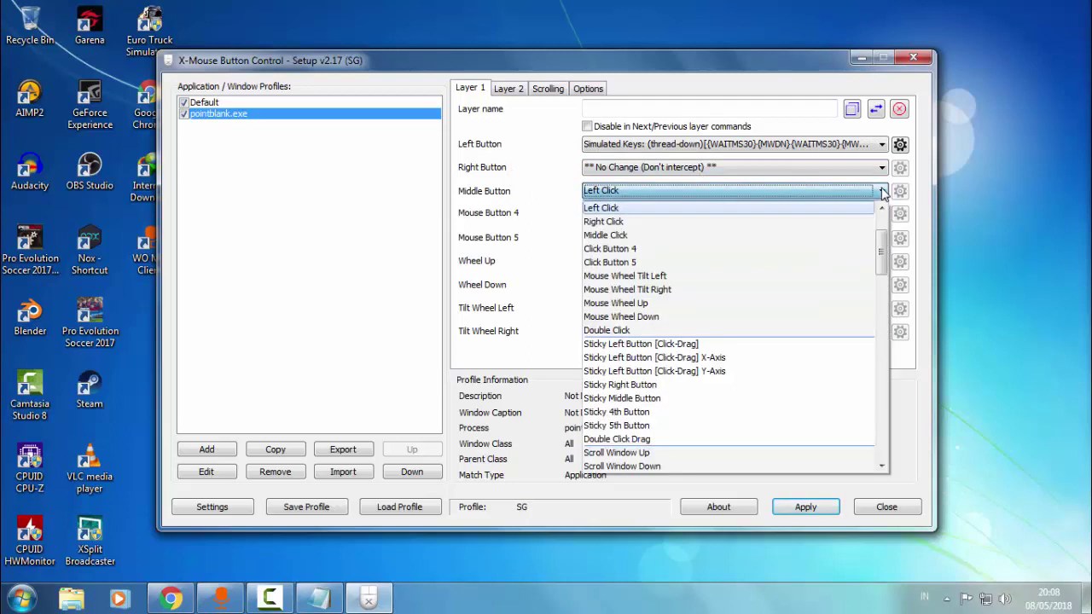
left_click(894, 208)
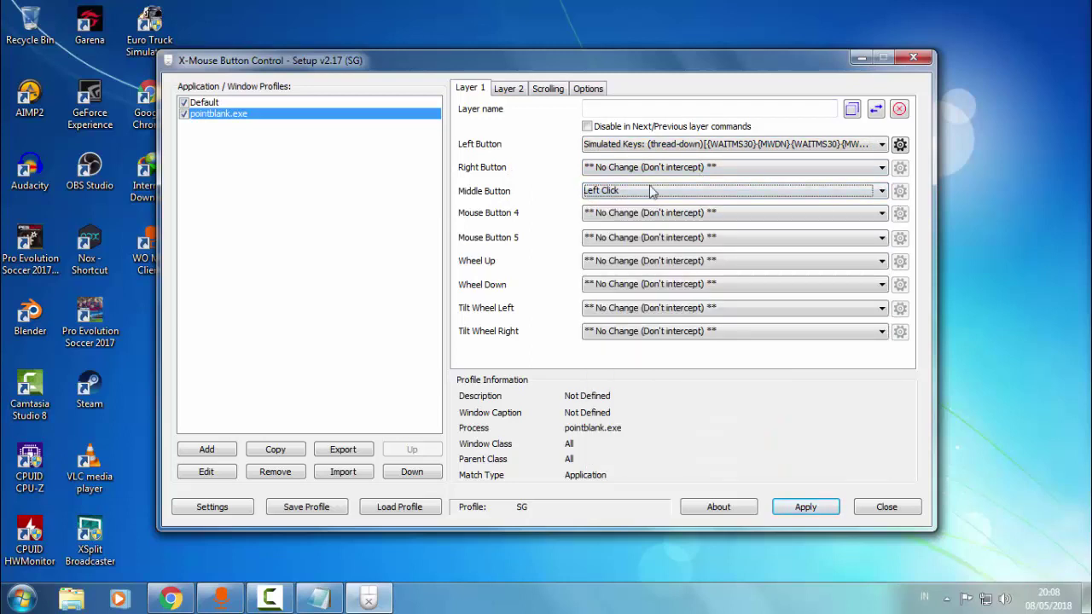
left_click(512, 90)
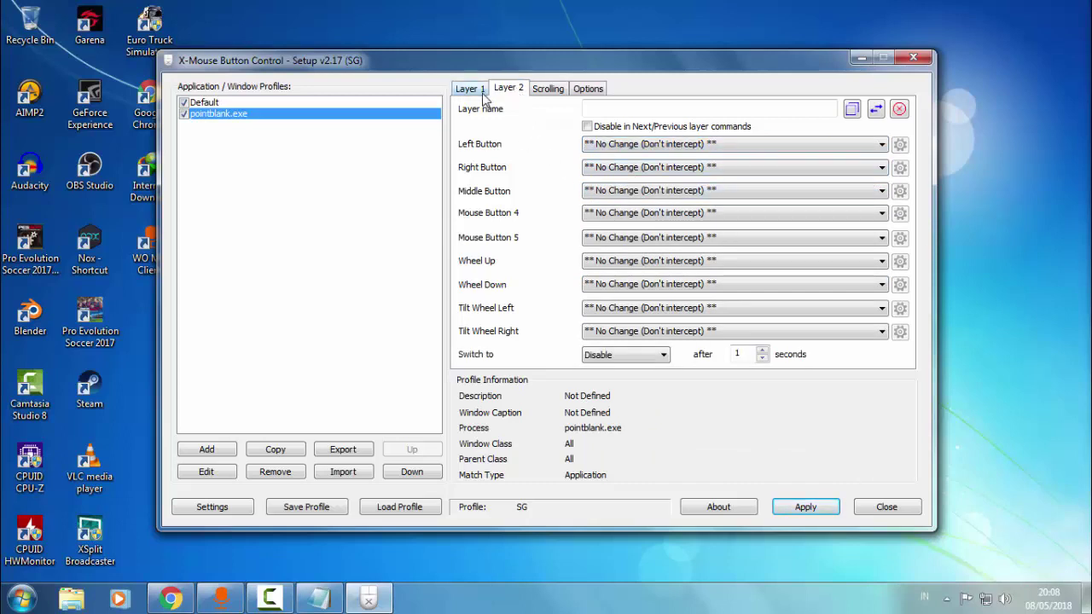
left_click(481, 92)
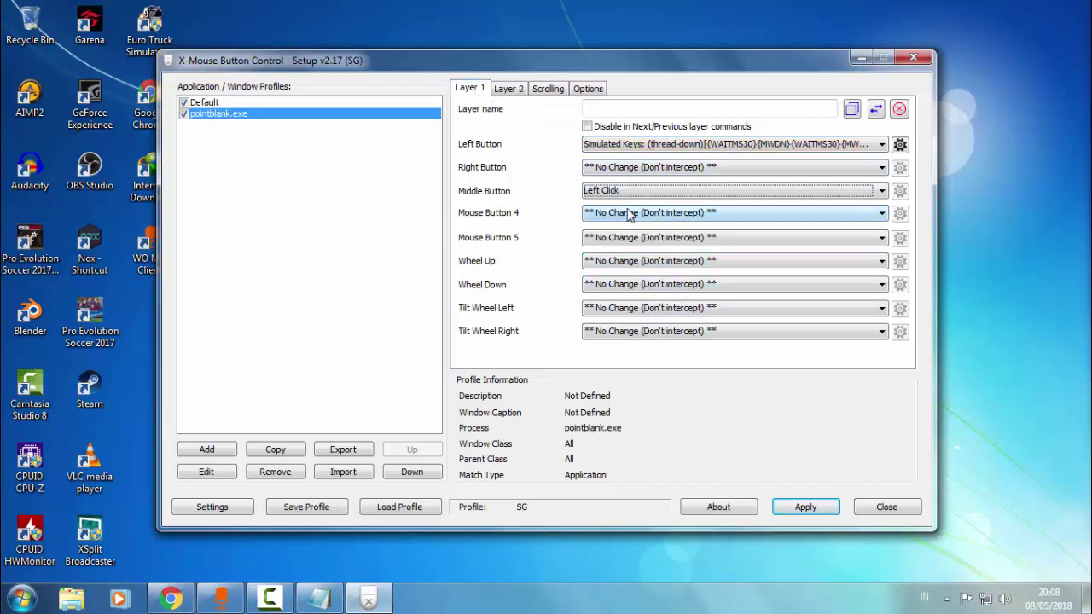
left_click(828, 510)
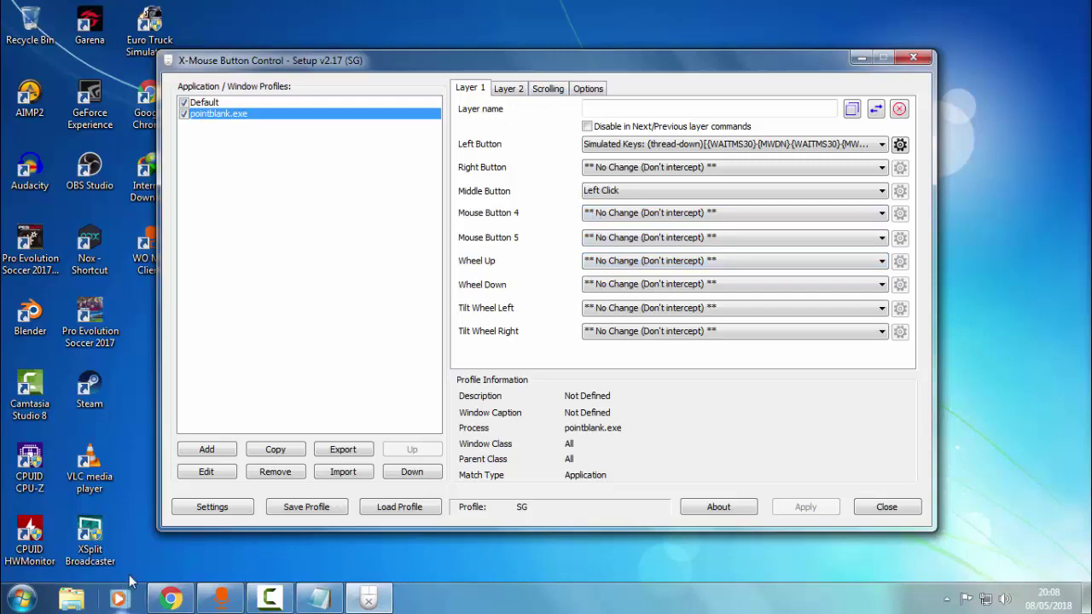
Check the global option that bypasses all actions with Scroll Lock on, and test it by switching Scroll Lock on and off.
left_click(212, 512)
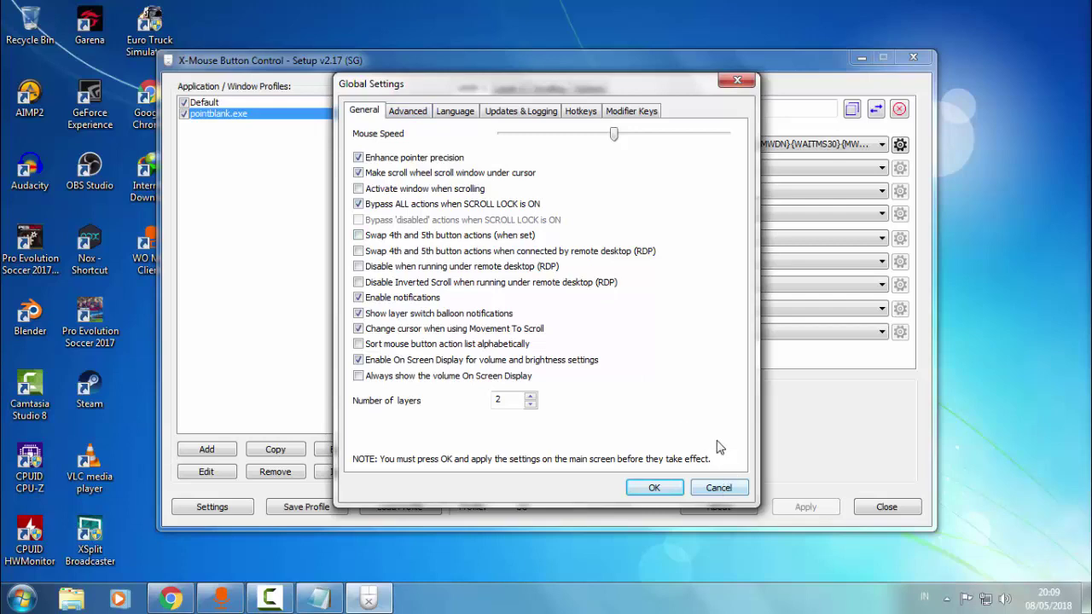
left_click(656, 490)
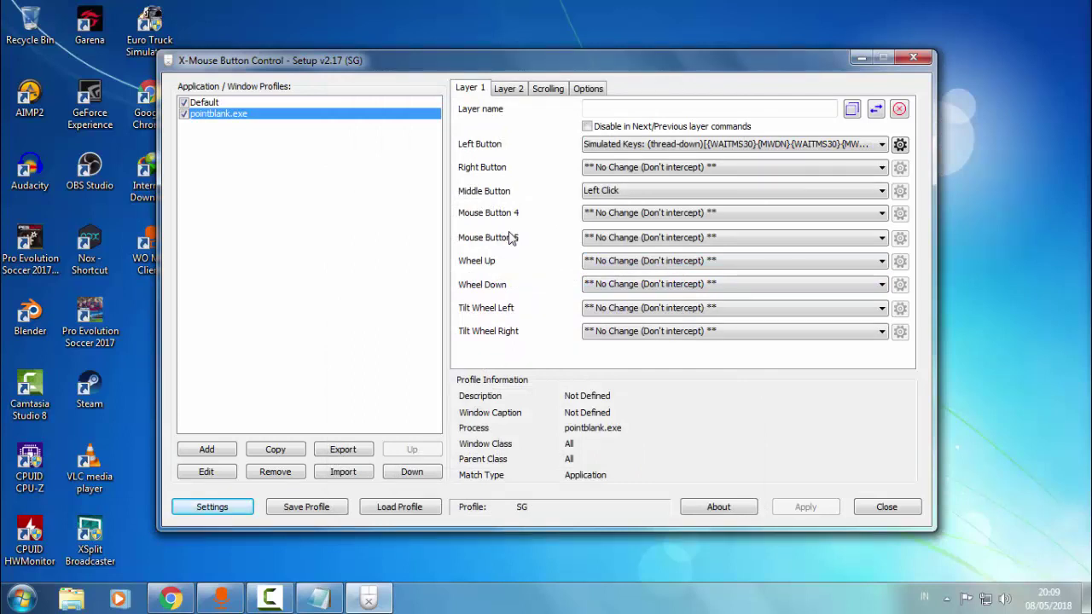
key("Scroll_Lock")
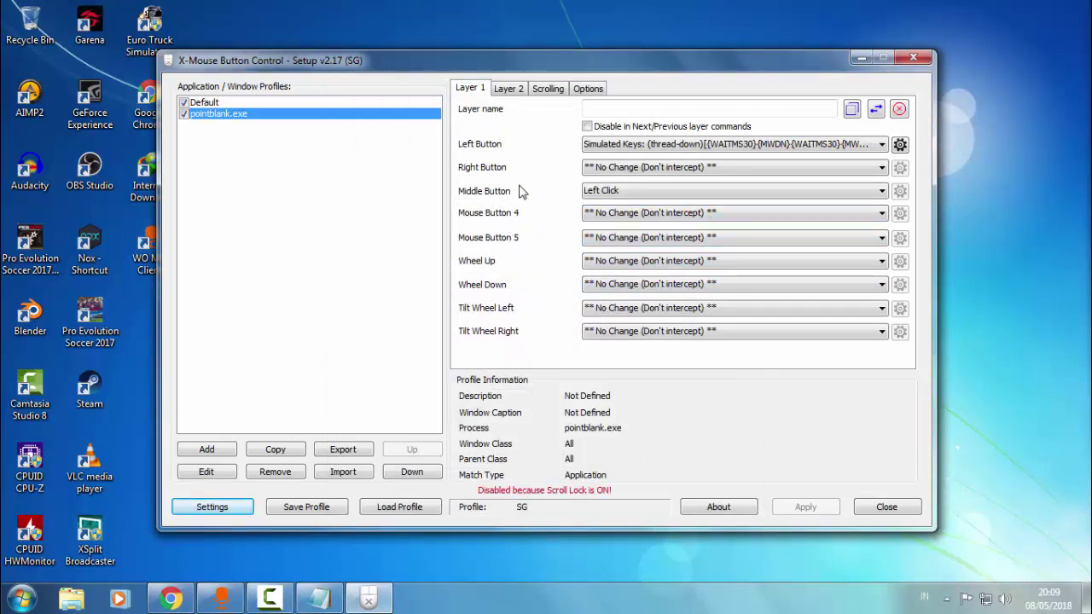
left_click(267, 102)
left_click(257, 113)
key("Scroll_Lock")
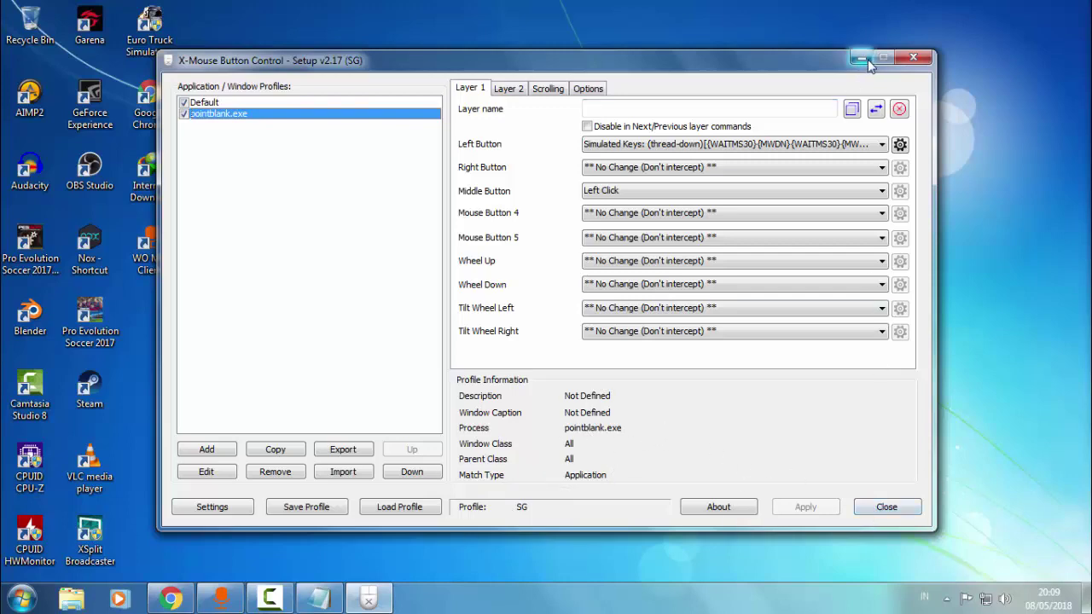
Minimize the X-Mouse Button Control setup window, refresh the desktop and select the Garena shortcut.
left_click(876, 513)
right_click(563, 156)
left_click(610, 207)
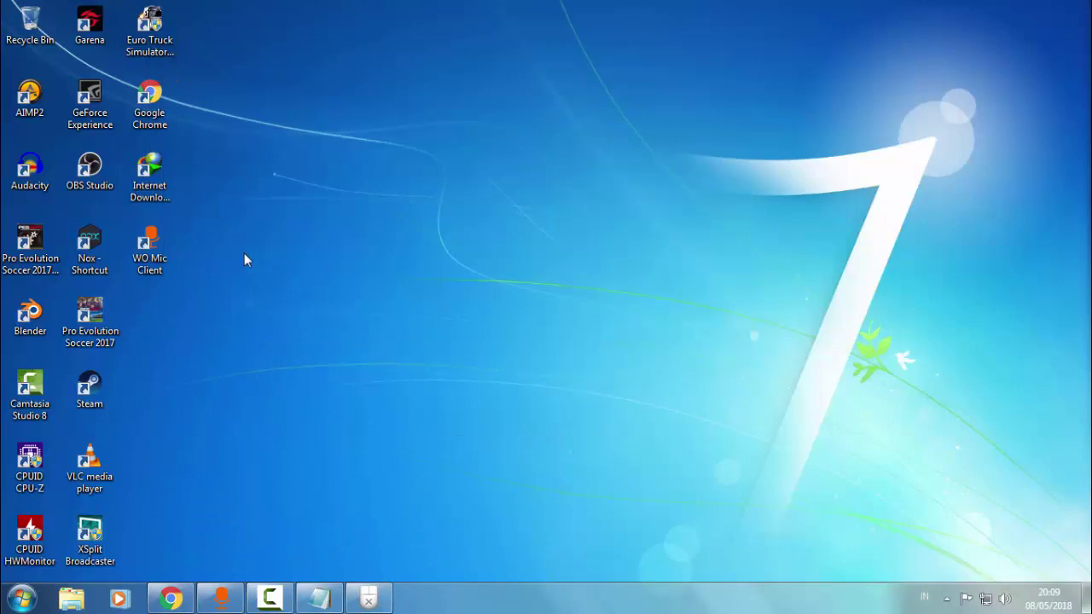
left_click(90, 24)
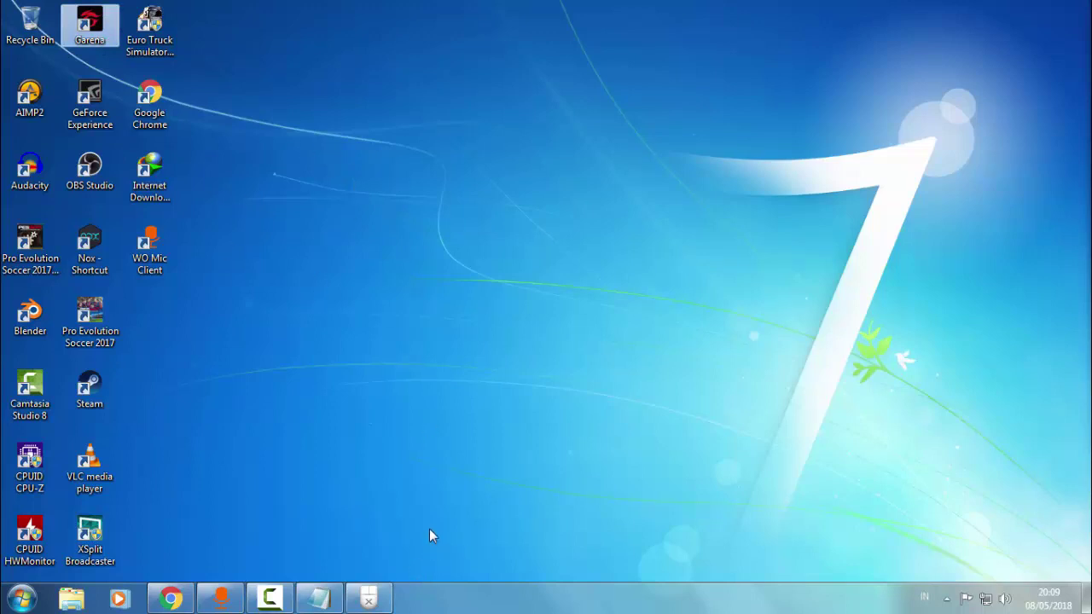
mouse_move(369, 597)
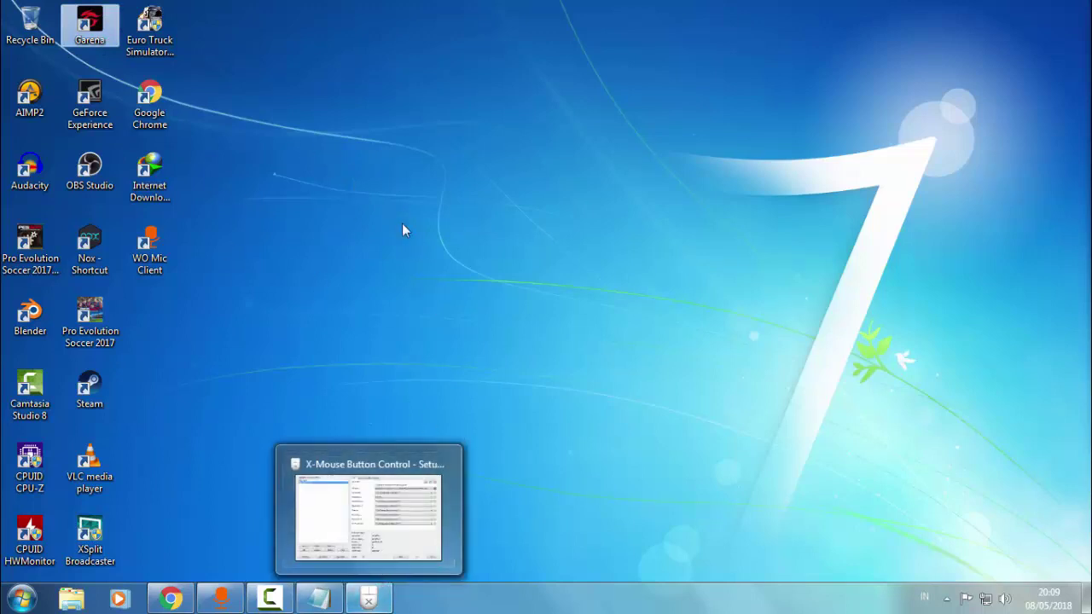
right_click(393, 161)
left_click(437, 213)
right_click(378, 173)
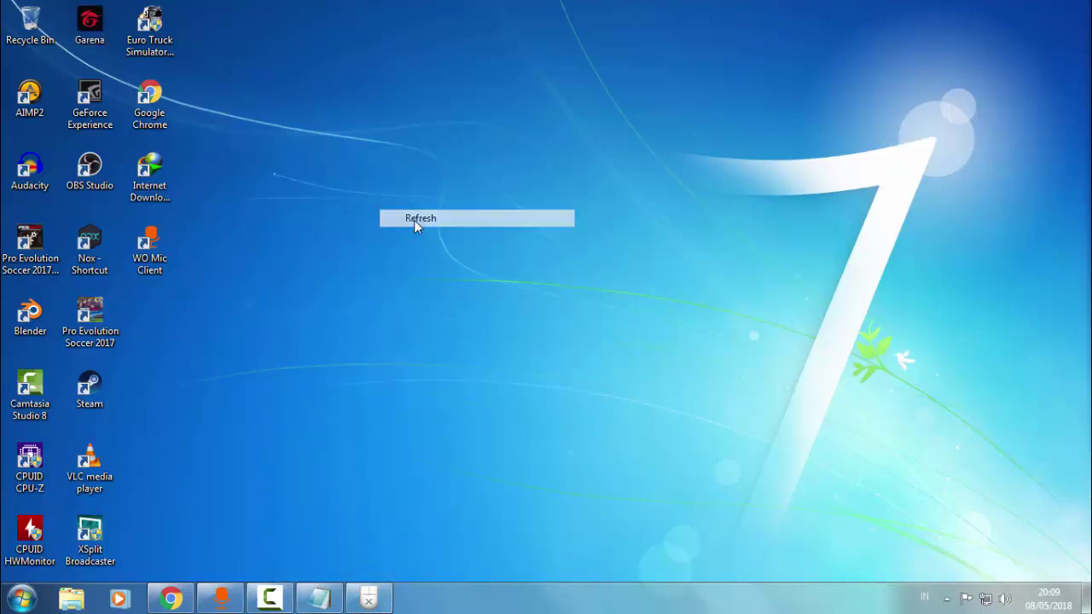
mouse_move(272, 597)
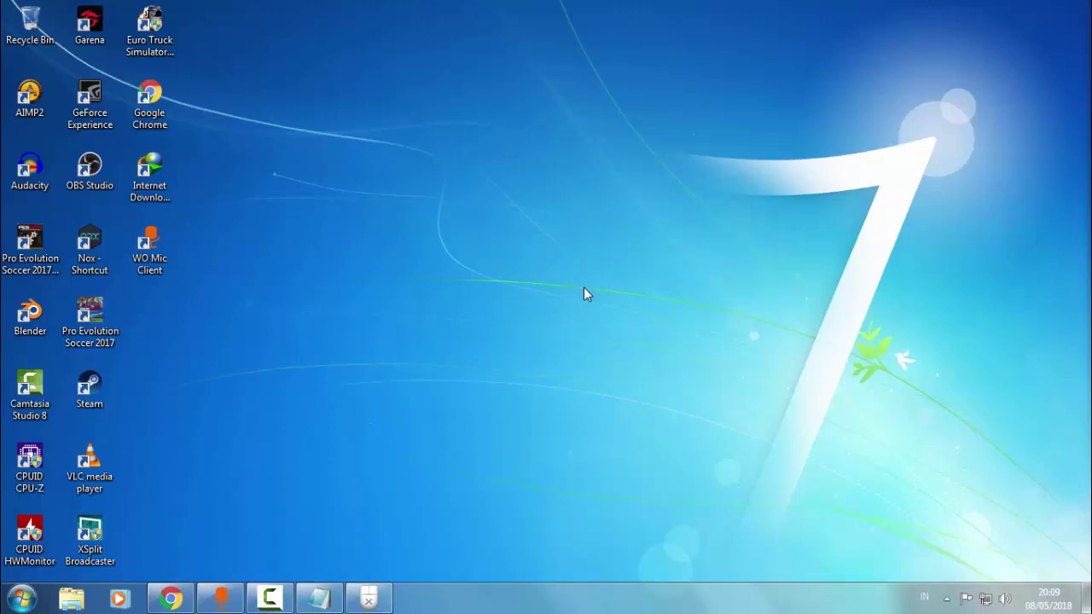
right_click(541, 144)
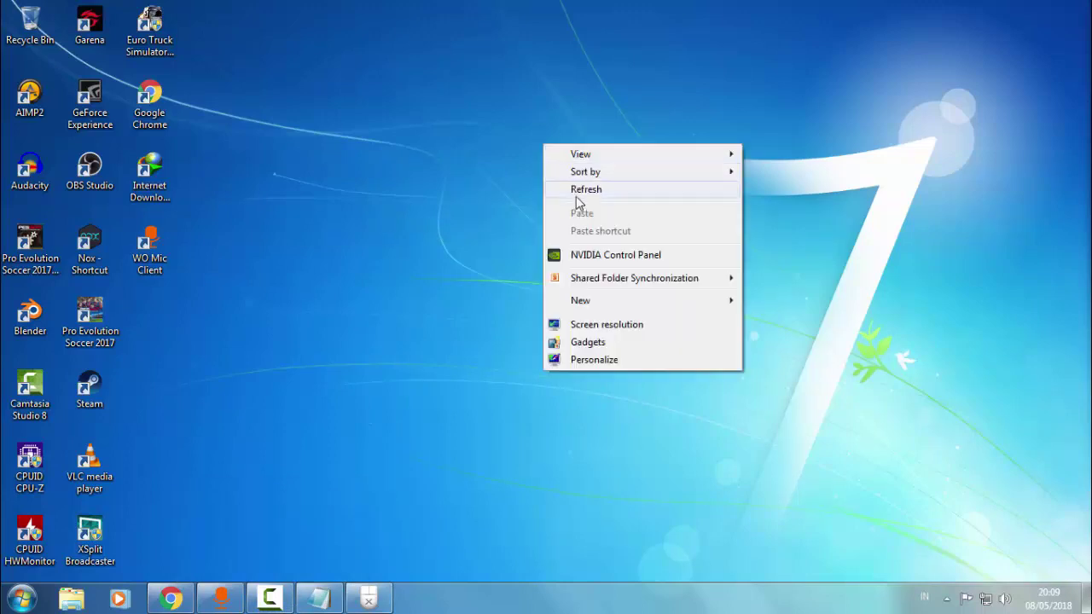
left_click(576, 196)
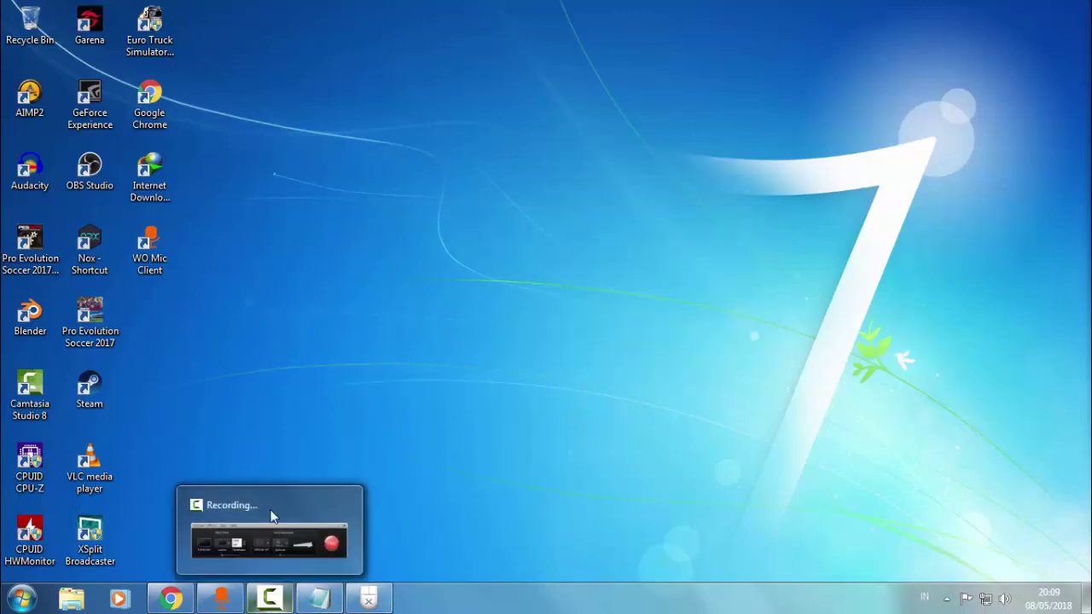
right_click(432, 188)
left_click(476, 232)
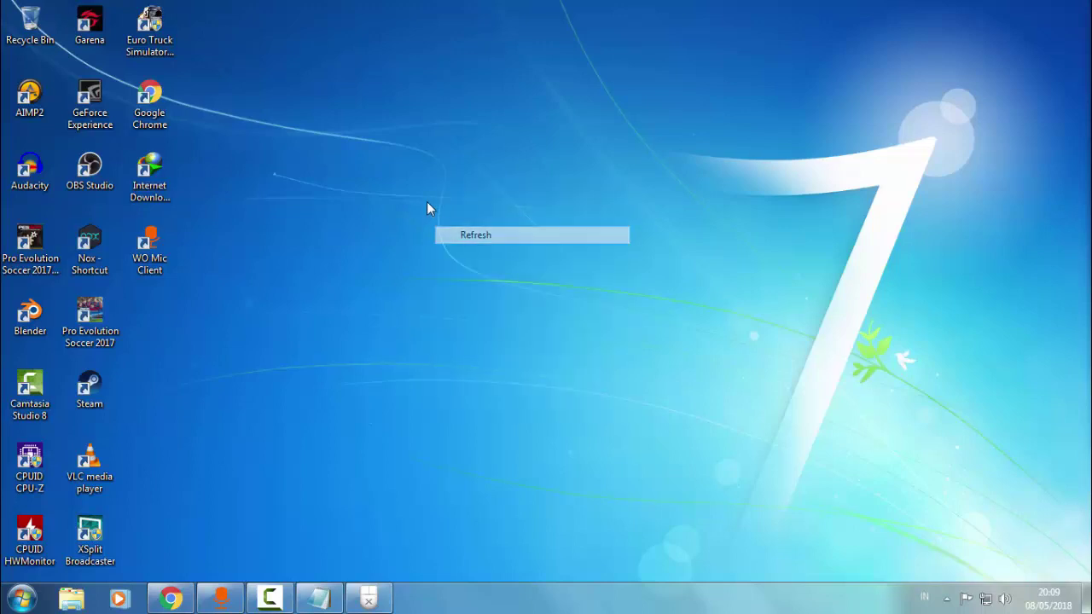
right_click(426, 201)
left_click(475, 247)
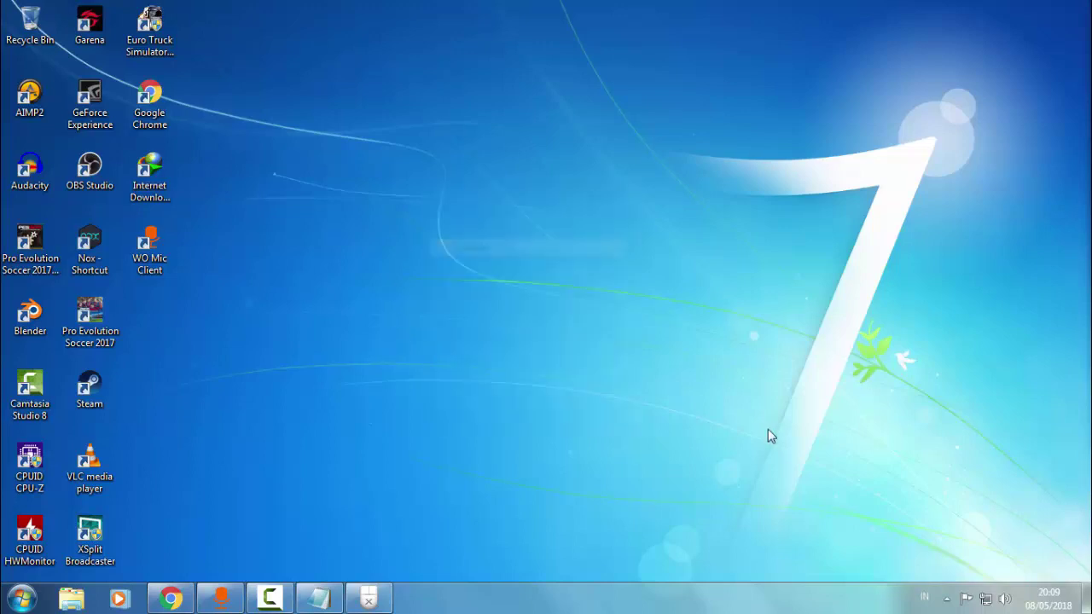
left_click(946, 598)
left_click(375, 393)
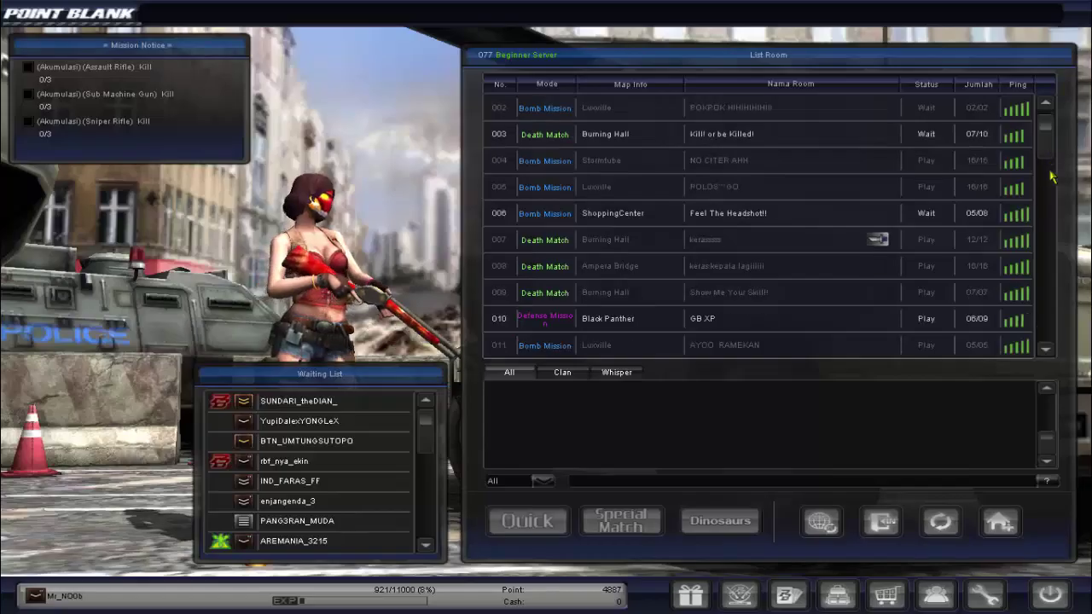
Enter room 025 "FC+++" from the Point Blank Beginner Server room list and join its ongoing Death Match.
scroll(1051, 177, "down", 7)
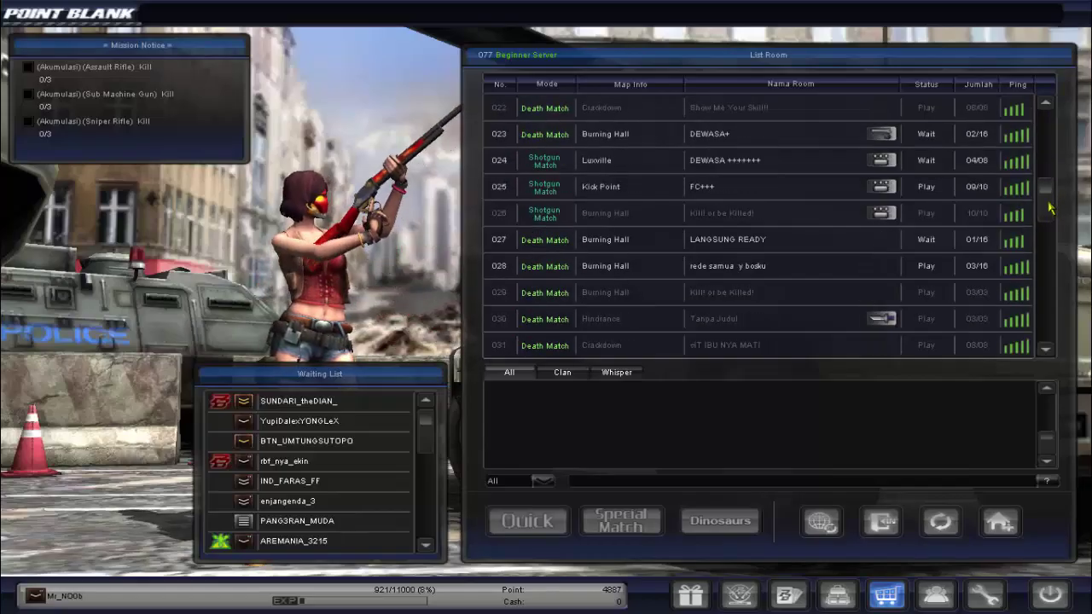
left_click(941, 192)
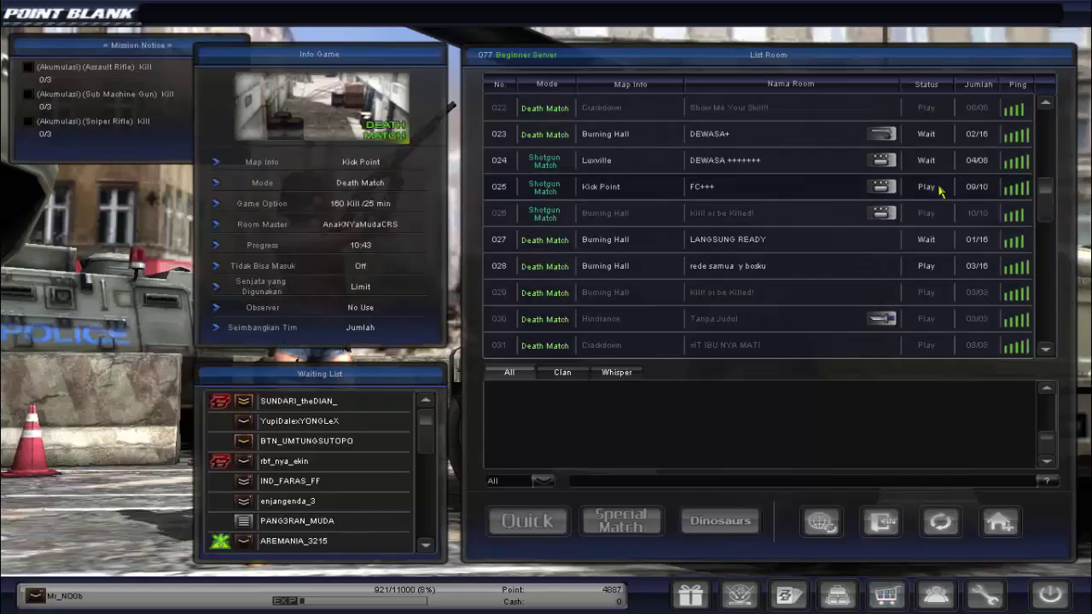
double_click(861, 195)
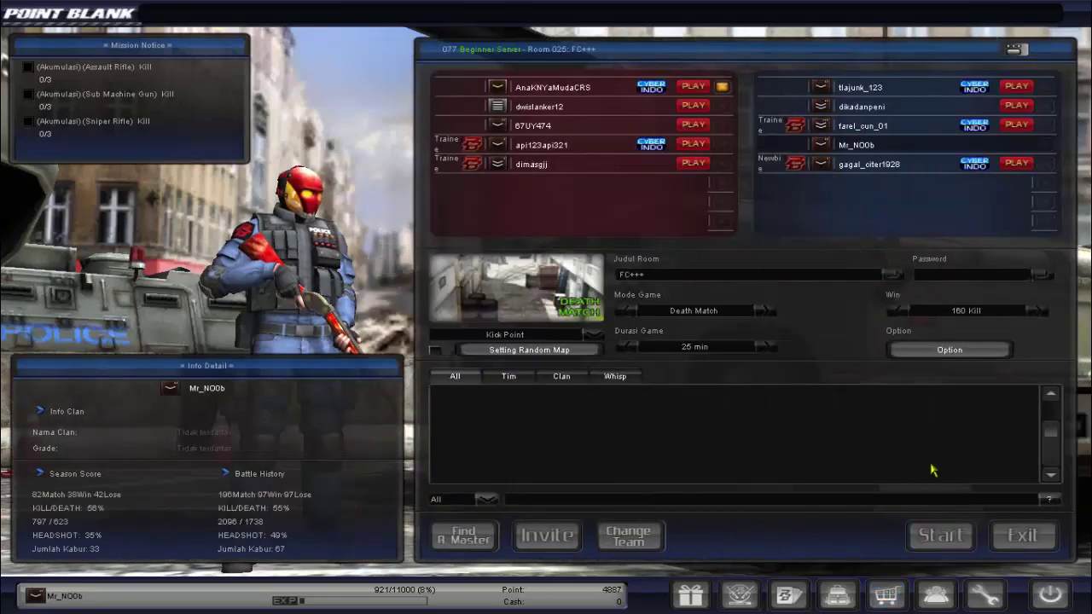
left_click(940, 534)
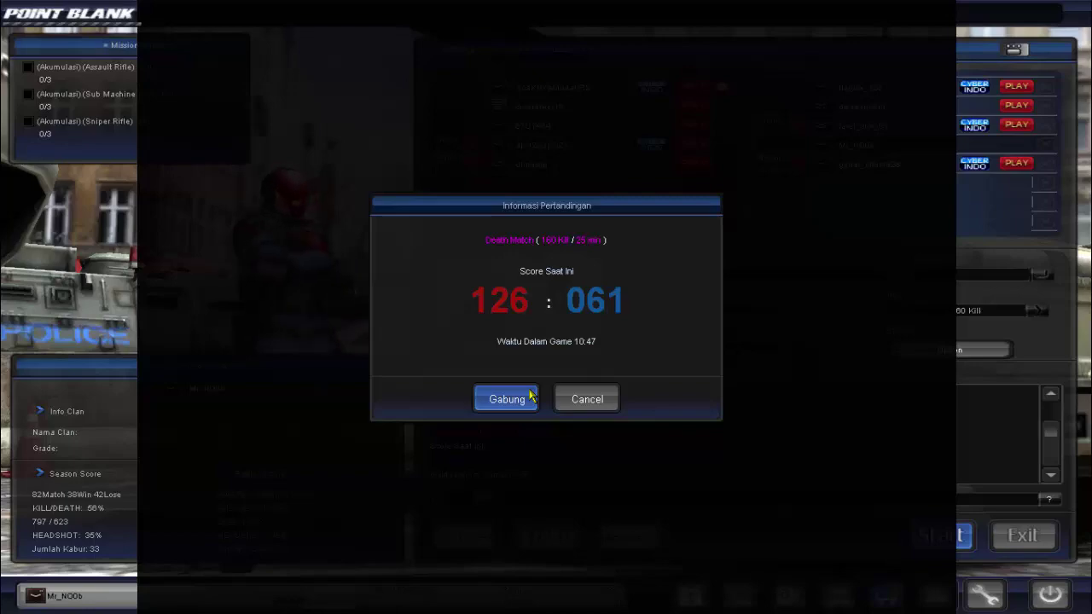
left_click(529, 398)
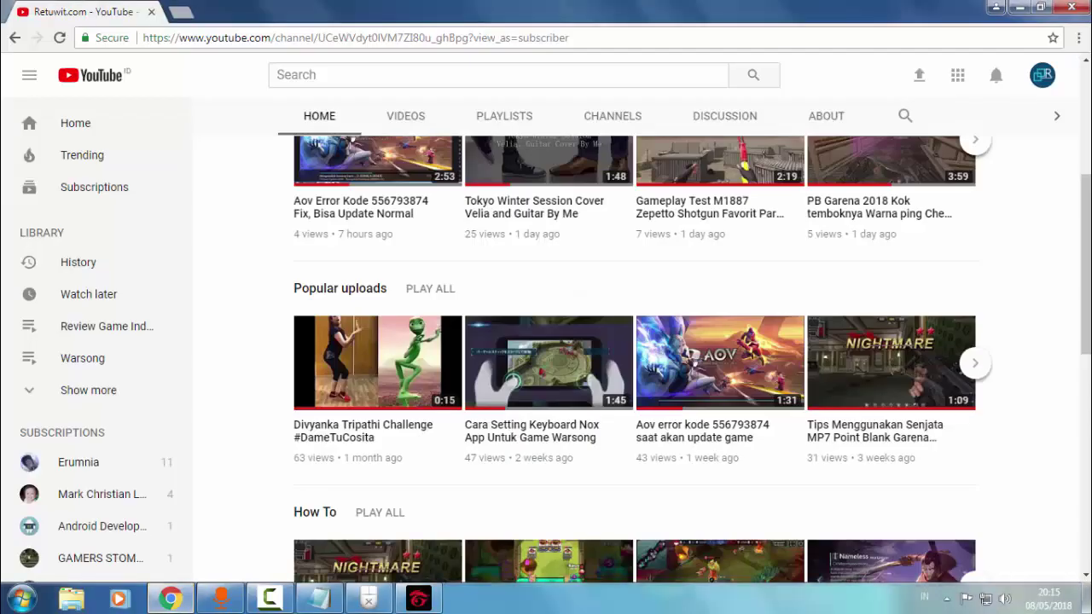
View the header area of the Retuwit.com YouTube channel page in Chrome.
scroll(497, 264, "up", 3)
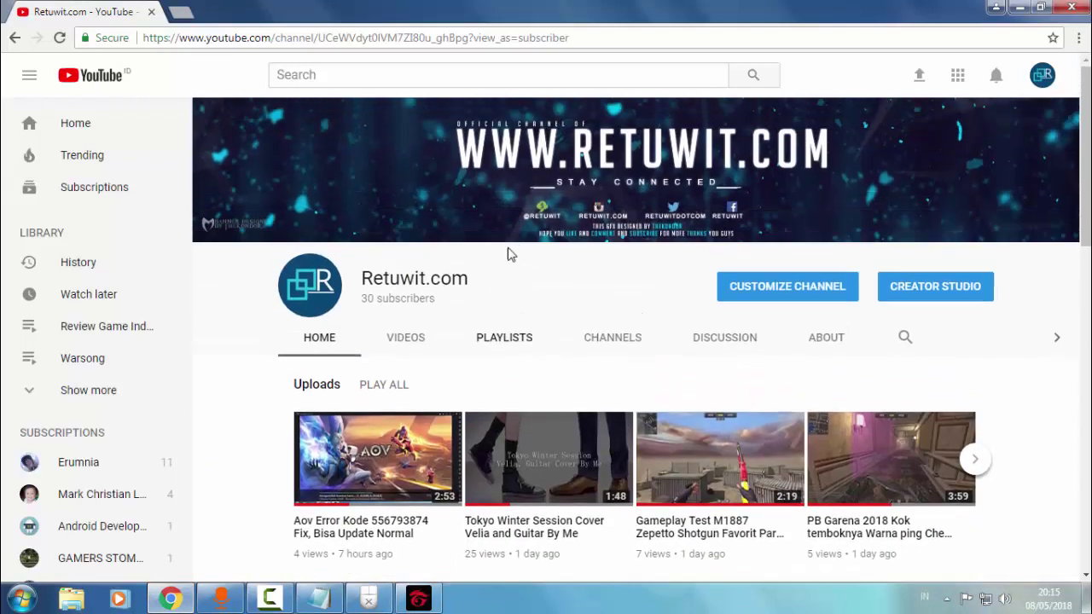